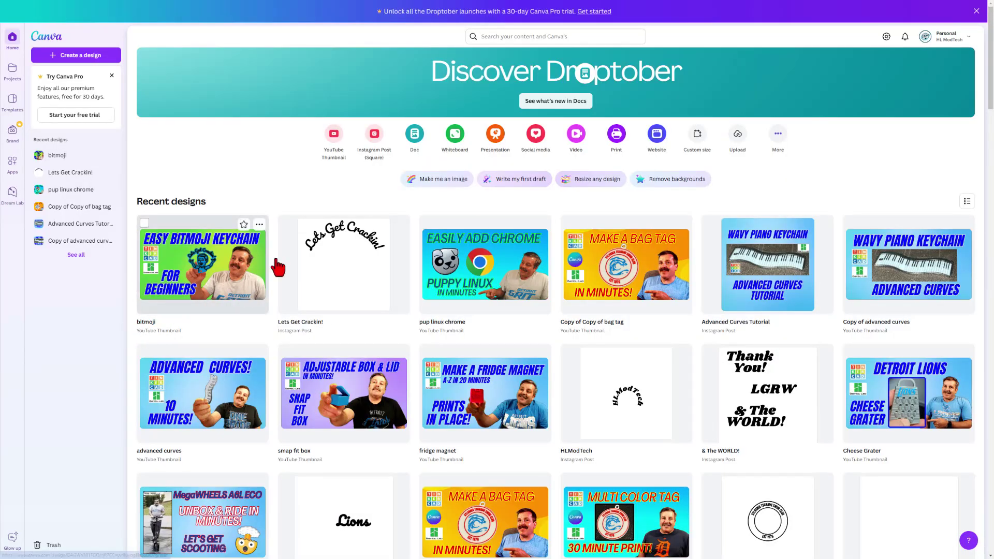
- Create a square Instagram Post design and add a text box reading "GRIT"
{"action": "left_click", "coordinate": [371, 139]}
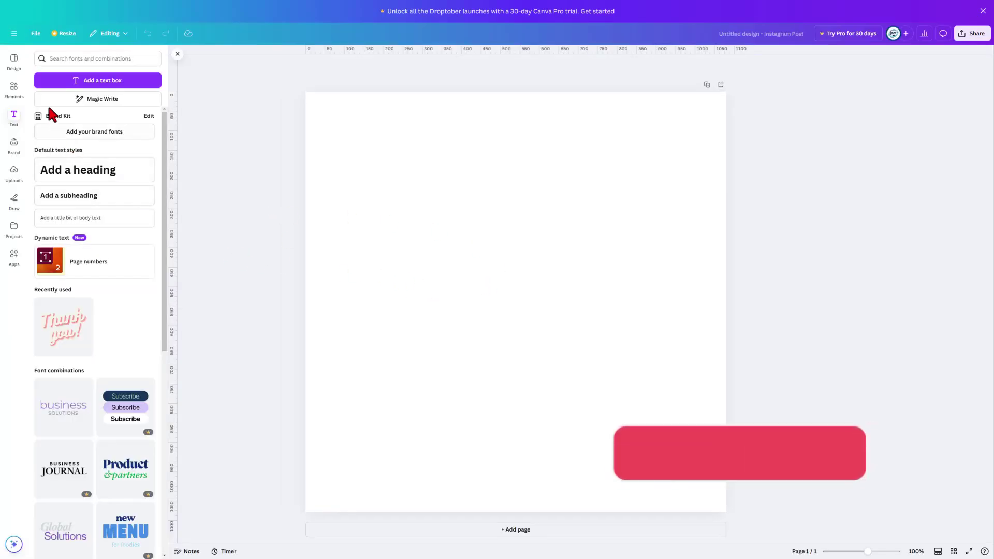
{"action": "left_click", "coordinate": [70, 83]}
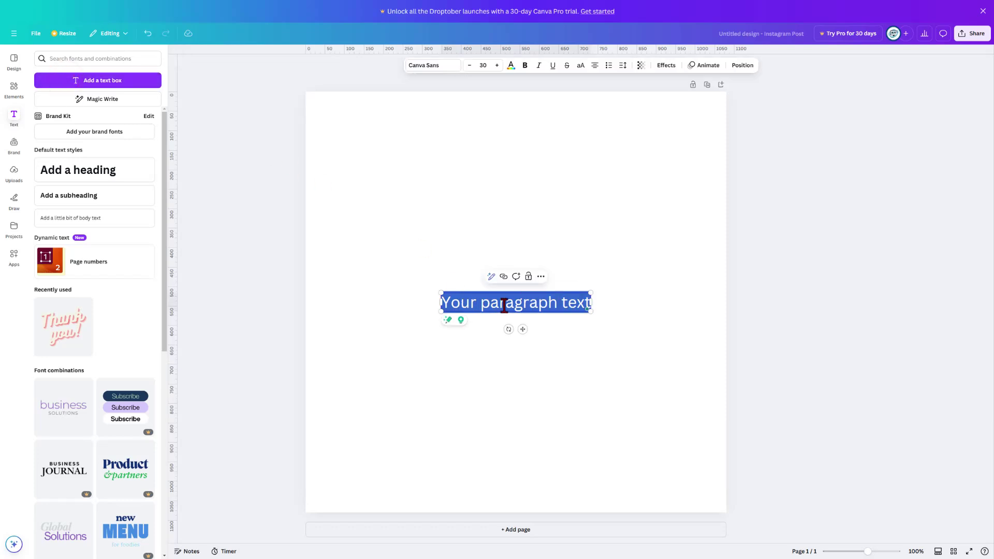
{"action": "type", "text": "GRIT"}
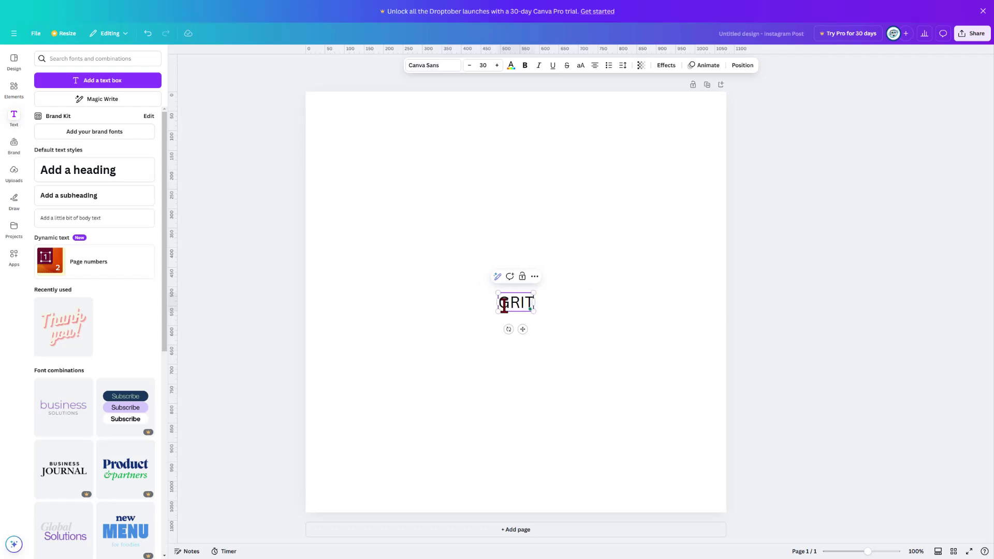
{"action": "left_click", "coordinate": [614, 282]}
- Set the GRIT text in the handwriting font Mansalva at size 133
{"action": "left_click", "coordinate": [526, 306]}
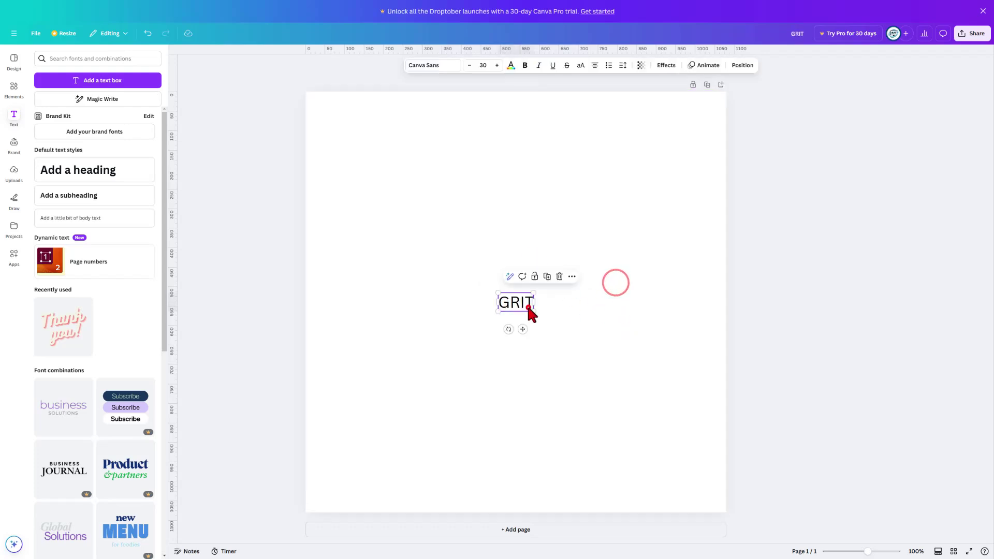
{"action": "left_click", "coordinate": [430, 68]}
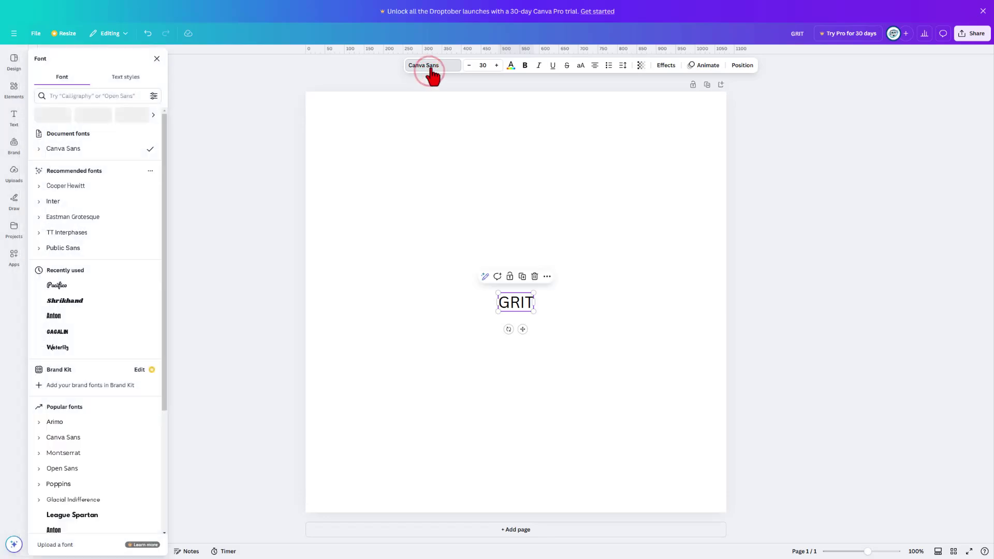
{"action": "left_click", "coordinate": [46, 116]}
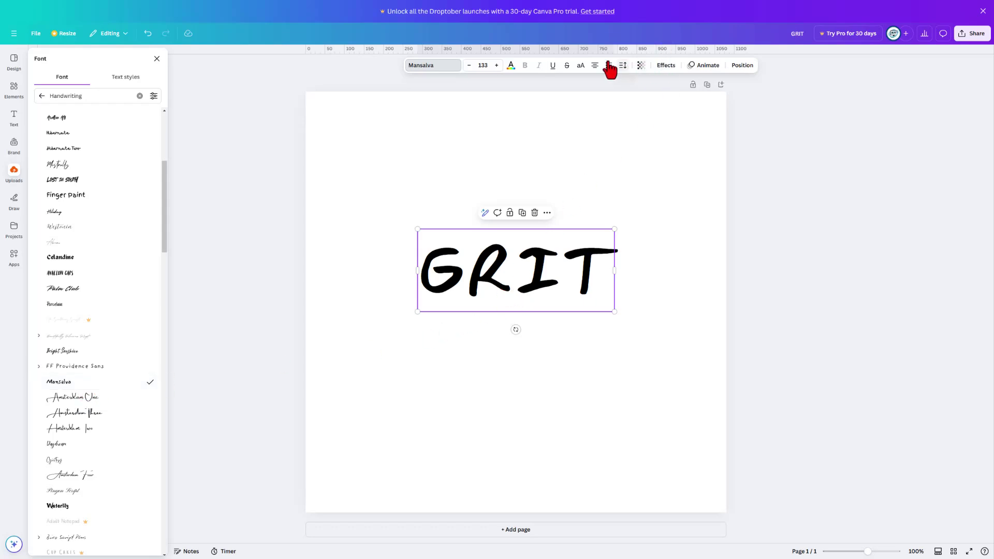
- Apply the Outline effect to the GRIT text with thickness 50 and black color
{"action": "left_click", "coordinate": [663, 66]}
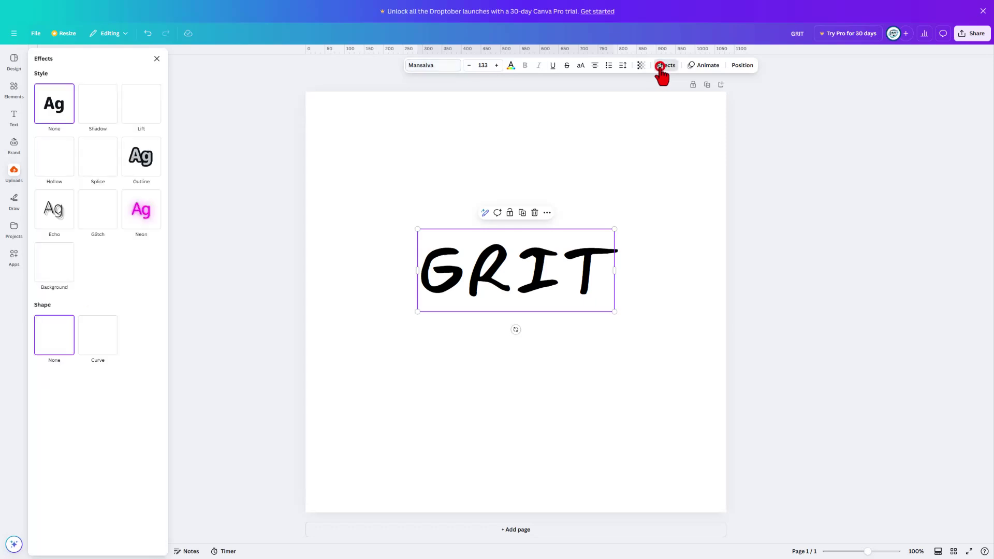
{"action": "left_click", "coordinate": [145, 167]}
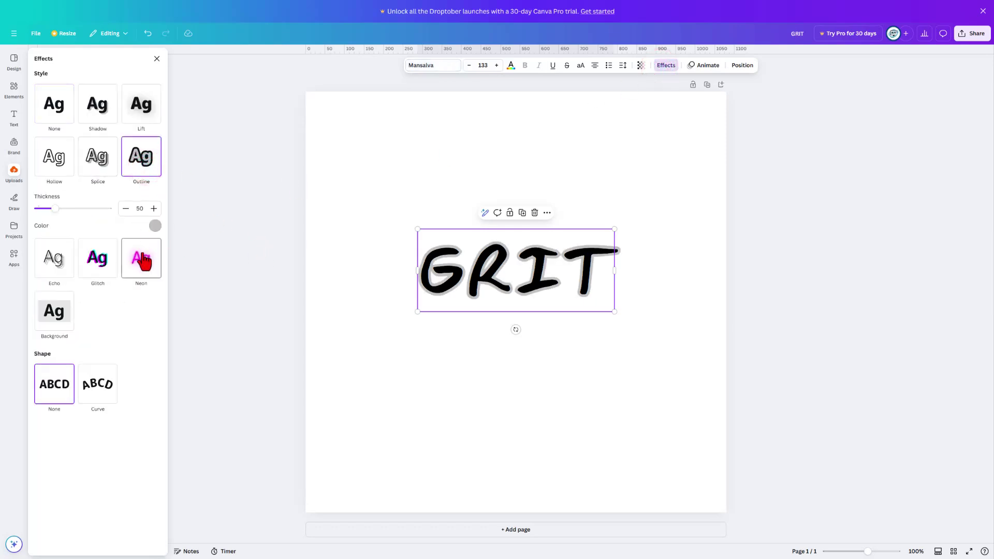
{"action": "left_click", "coordinate": [154, 228]}
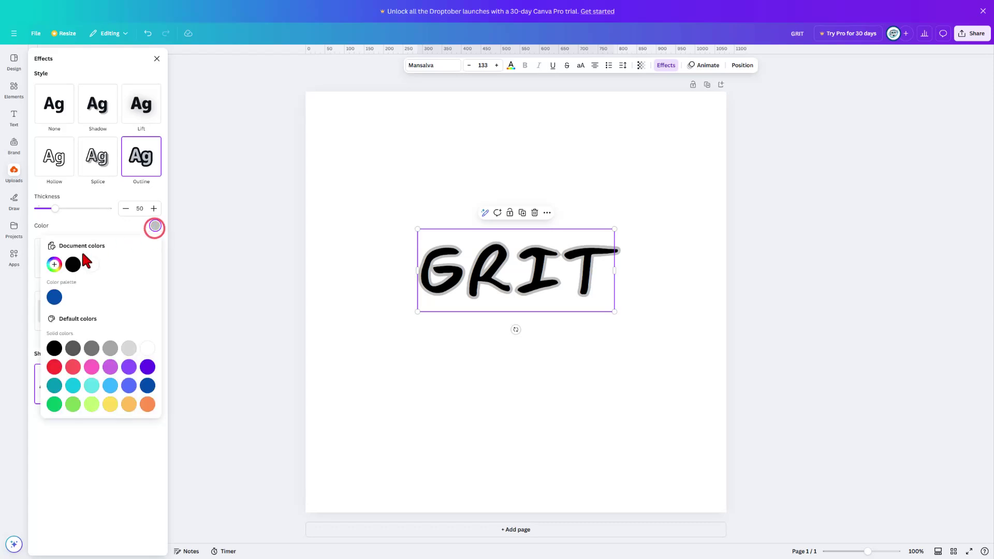
{"action": "left_click", "coordinate": [72, 265]}
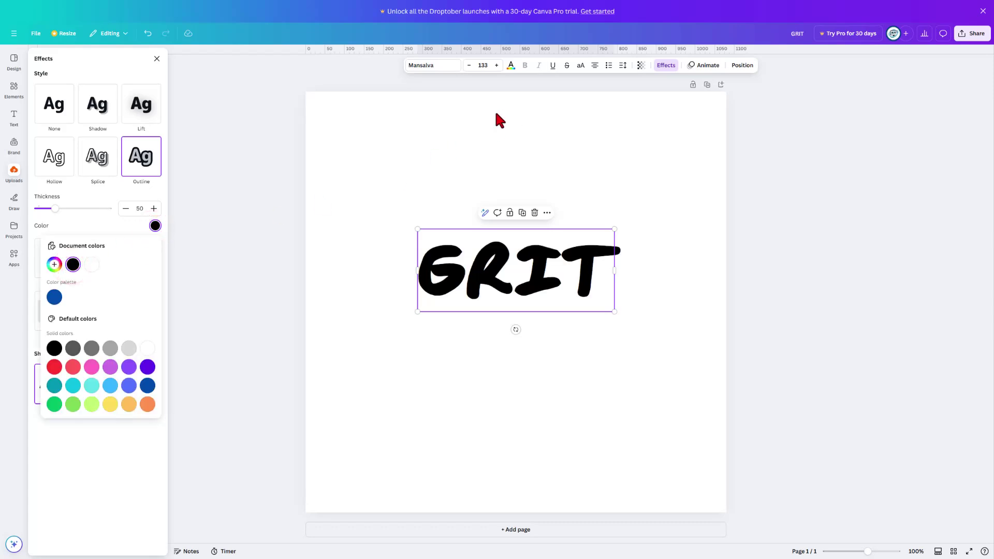
- Reduce the GRIT text's letter spacing until the letters overlap, and enlarge the word across the upper half of the page
{"action": "left_click", "coordinate": [623, 67]}
{"action": "left_click_drag", "start_coordinate": [596, 98], "coordinate": [588, 97]}
{"action": "left_click", "coordinate": [510, 321]}
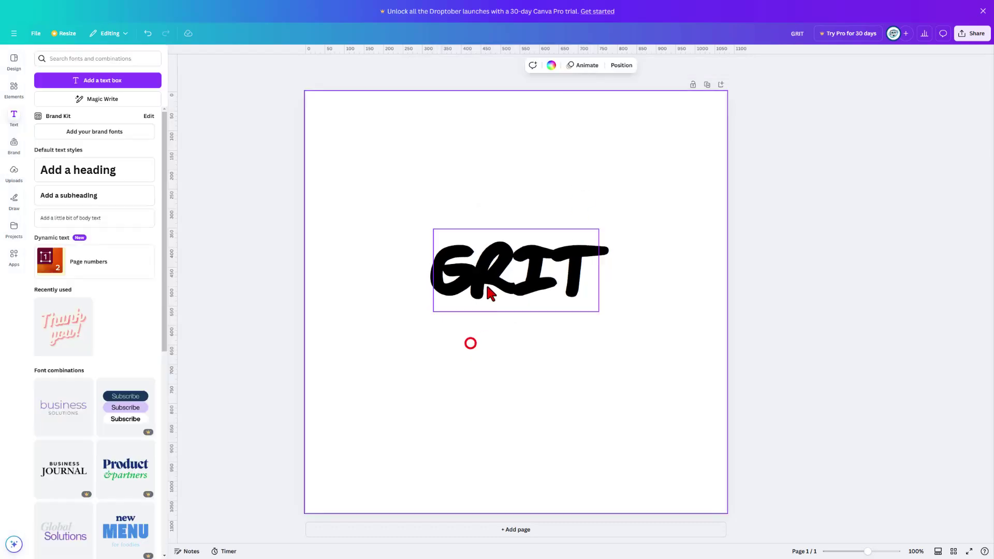
{"action": "left_click_drag", "start_coordinate": [472, 288], "coordinate": [367, 297]}
{"action": "left_click", "coordinate": [382, 153]}
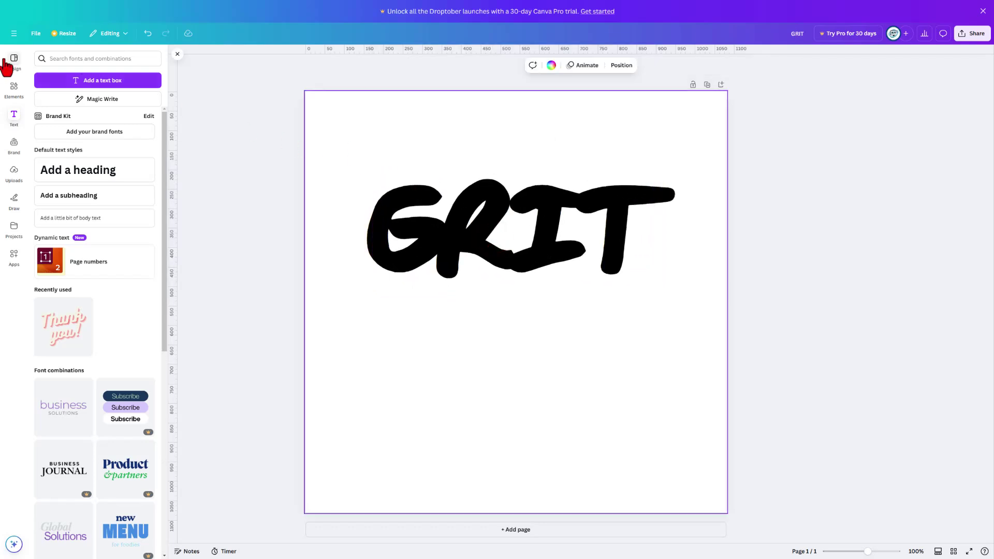
- Download the design as a PNG and save it as GRIT.png in Downloads
{"action": "left_click", "coordinate": [36, 35]}
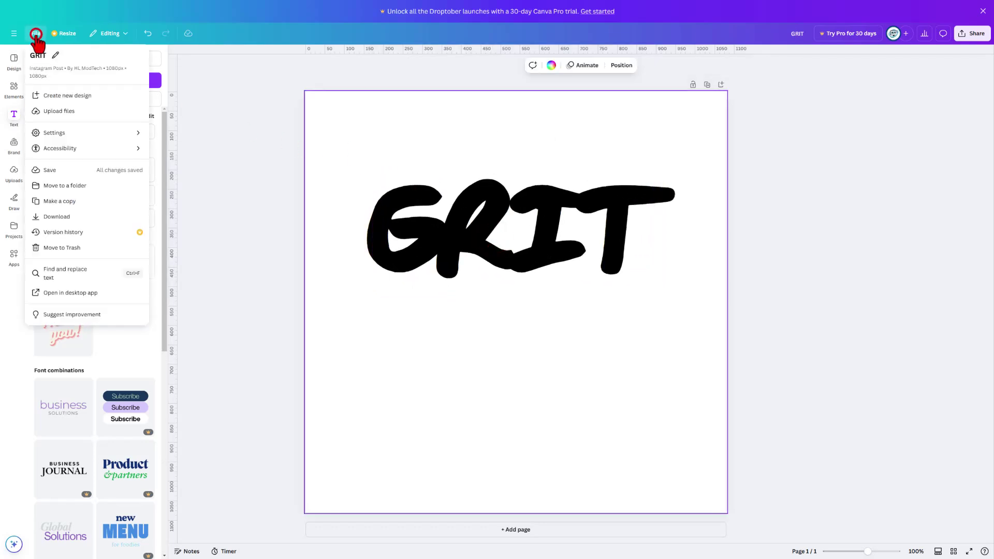
{"action": "left_click", "coordinate": [57, 217]}
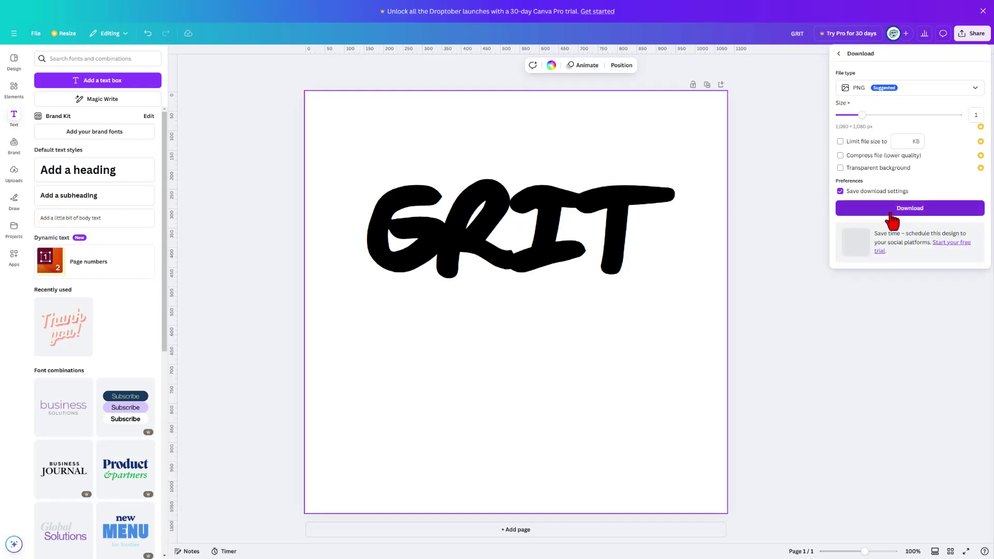
{"action": "left_click", "coordinate": [899, 209]}
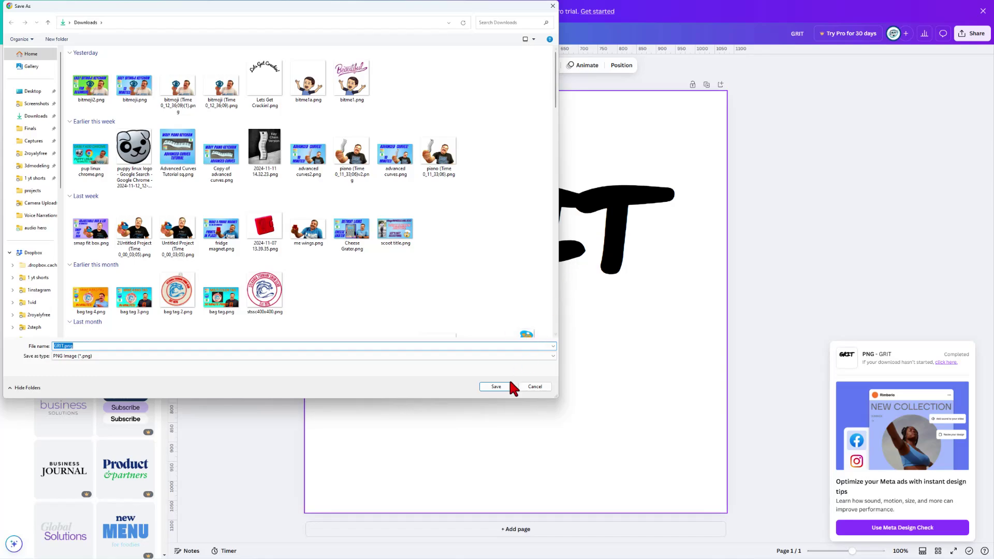
{"action": "left_click", "coordinate": [500, 386]}
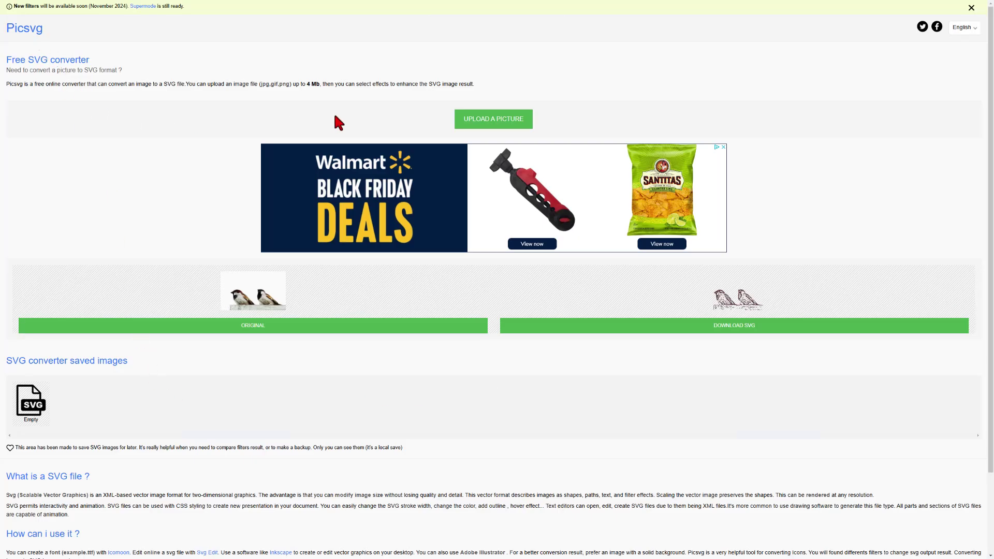
- In Picsvg, upload GRIT.png and apply the Internal 2 filter to get solid lettering
{"action": "left_click", "coordinate": [471, 116]}
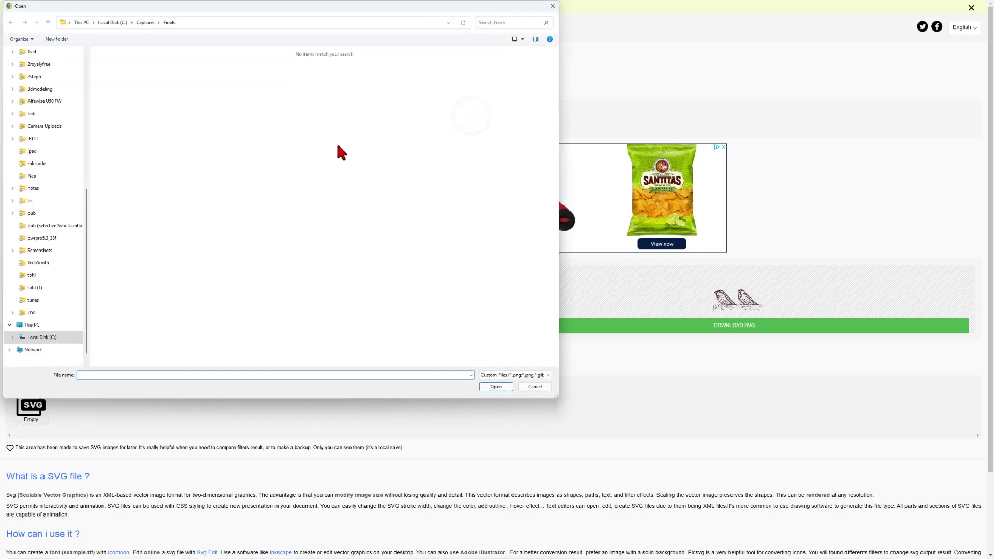
{"action": "double_click", "coordinate": [124, 80]}
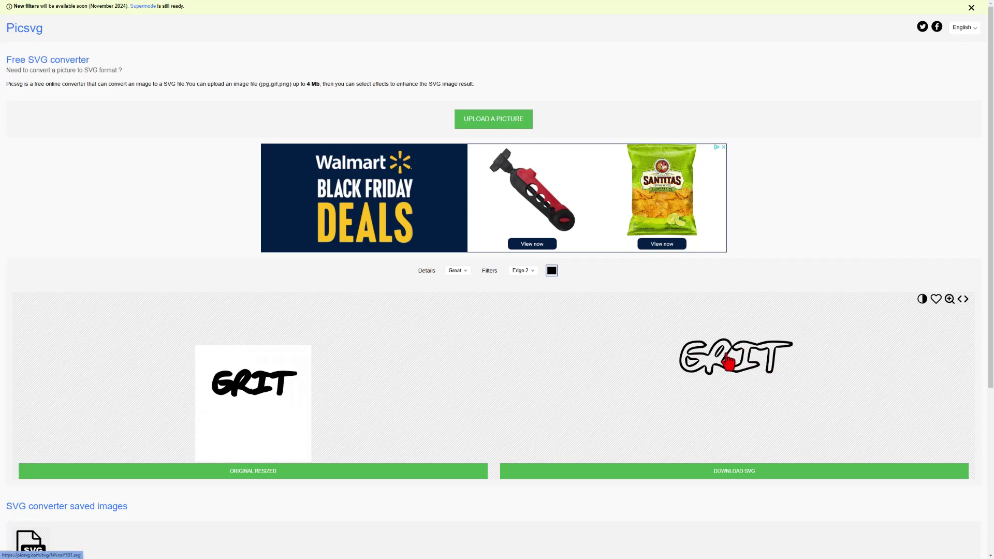
{"action": "left_click", "coordinate": [522, 270]}
{"action": "left_click", "coordinate": [521, 327]}
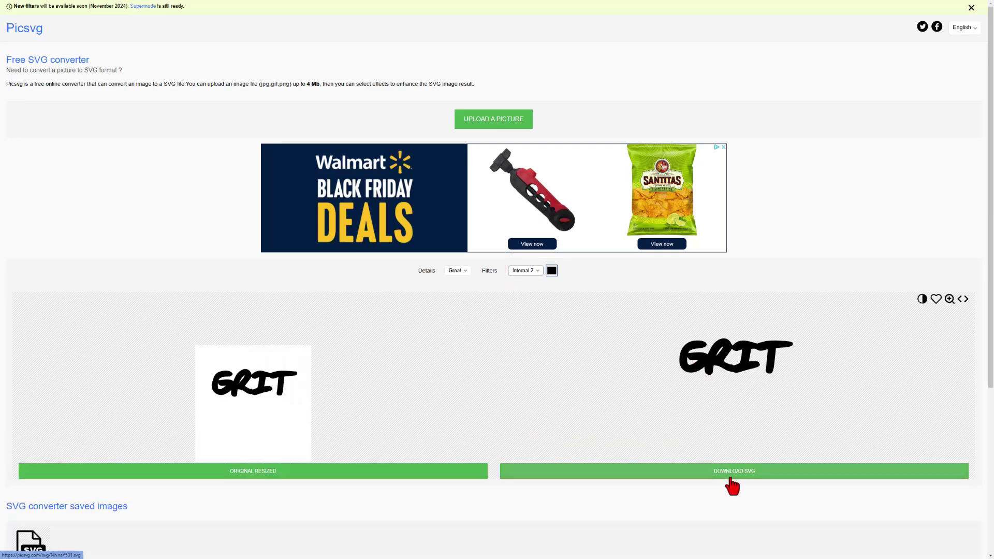
- Download the converted lettering as an SVG named grit1.svg
{"action": "left_click", "coordinate": [739, 472]}
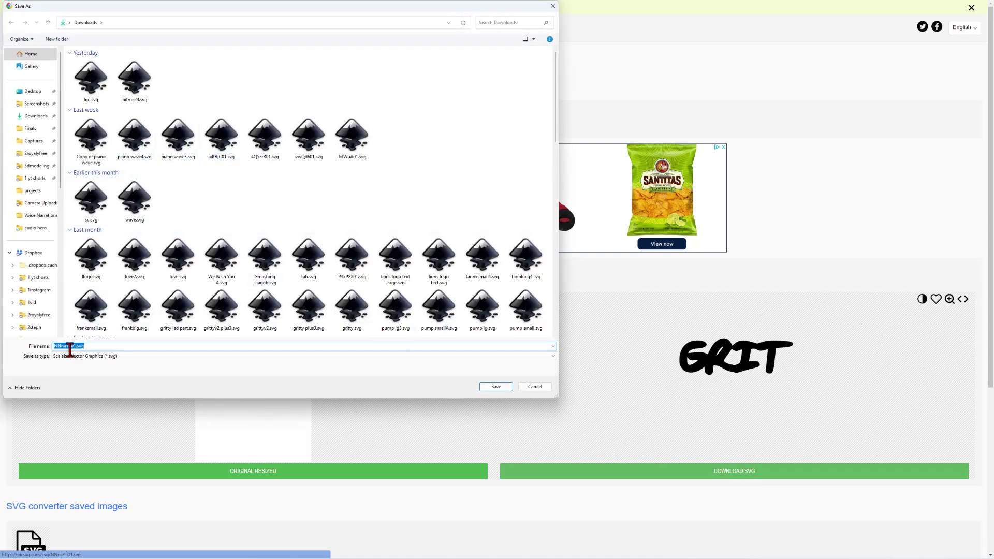
{"action": "left_click_drag", "start_coordinate": [74, 348], "coordinate": [15, 344]}
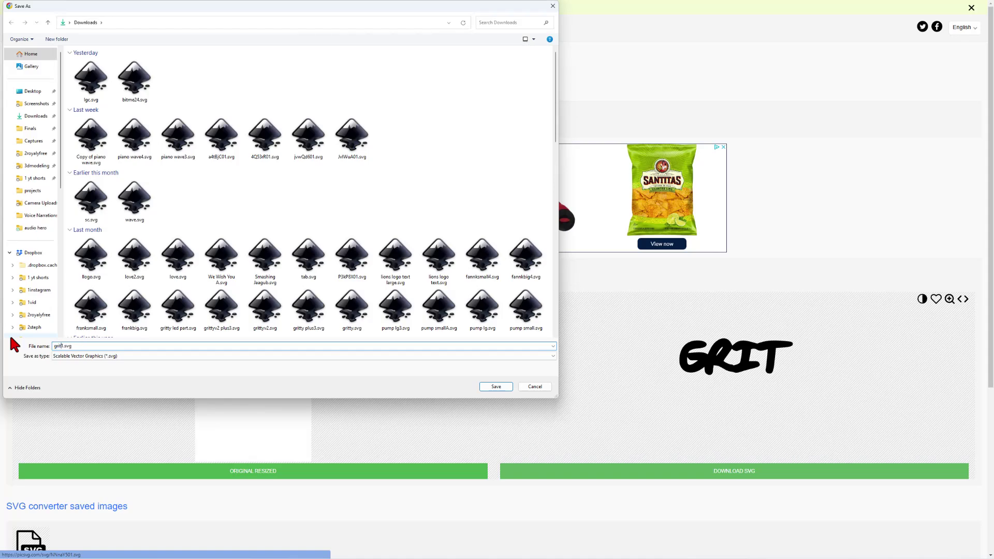
{"action": "key", "text": "Return"}
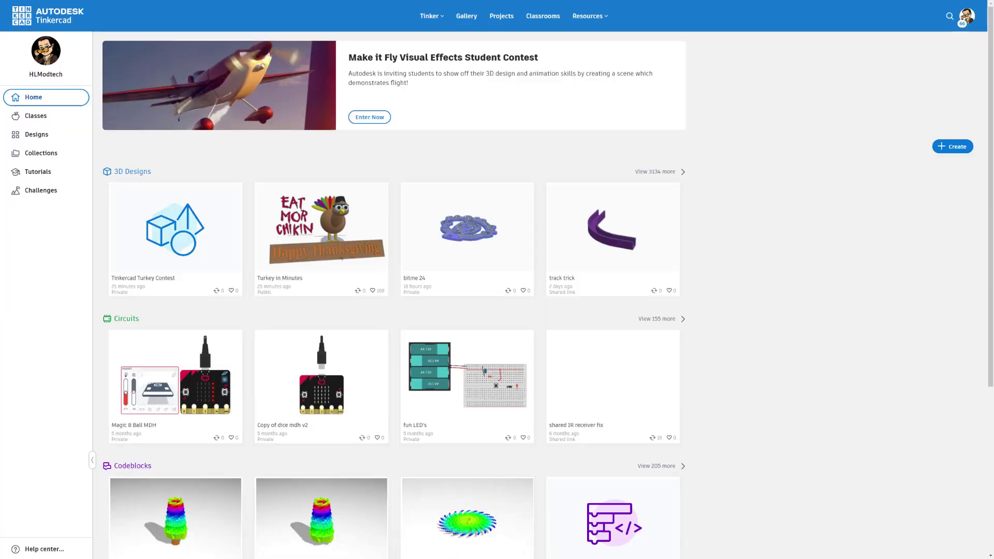
- In Tinkercad, create a new 3D design and name it "grit kc"
{"action": "left_click", "coordinate": [945, 149]}
{"action": "left_click", "coordinate": [932, 167]}
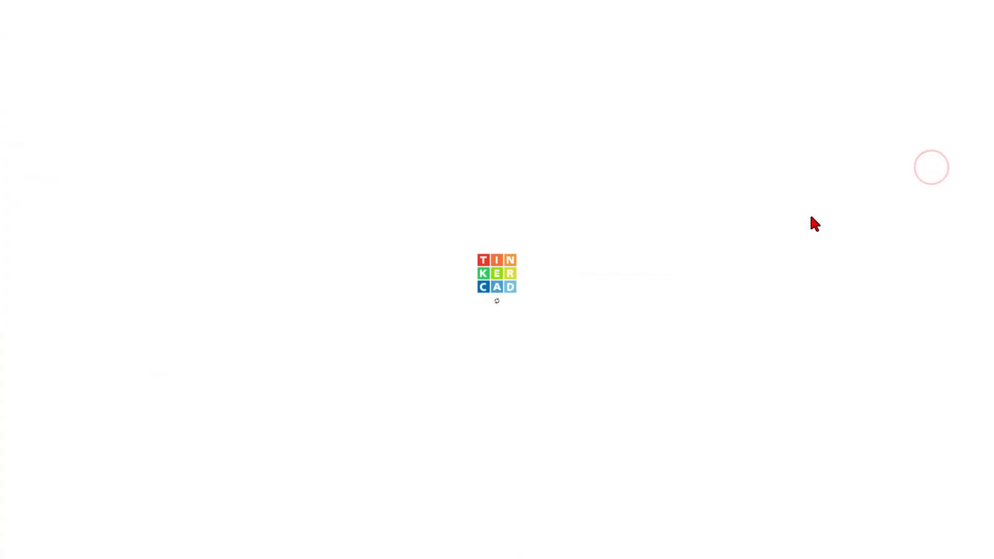
{"action": "left_click", "coordinate": [83, 8]}
{"action": "type", "text": "grit kc"}
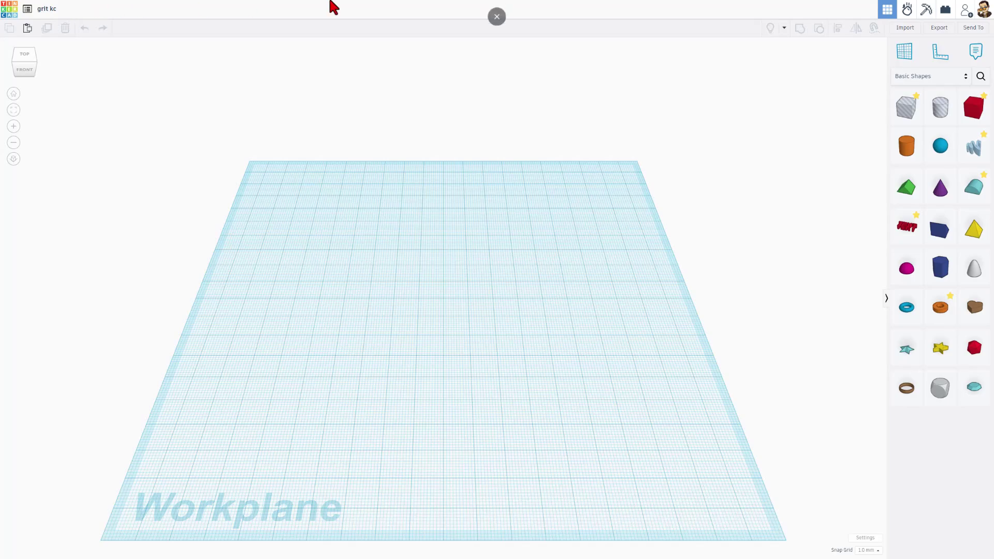
- Import grit1.svg onto the workplane, centered on the art, with a width of 70
{"action": "left_click", "coordinate": [903, 28]}
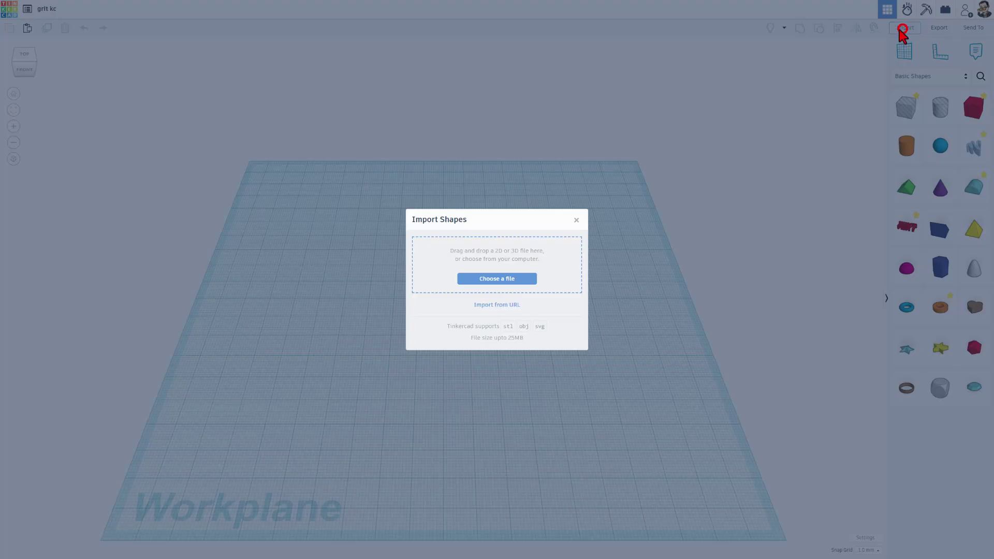
{"action": "left_click", "coordinate": [487, 279]}
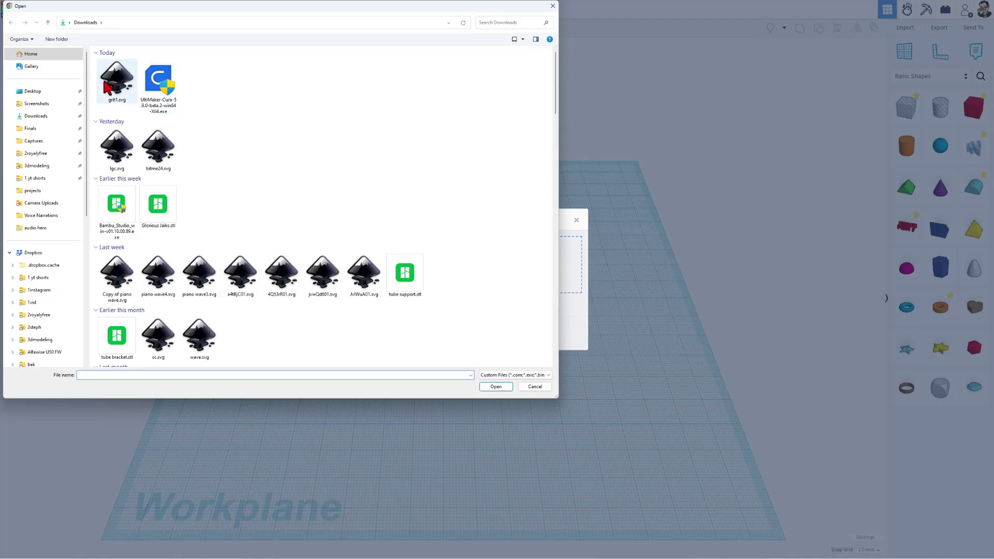
{"action": "double_click", "coordinate": [108, 81]}
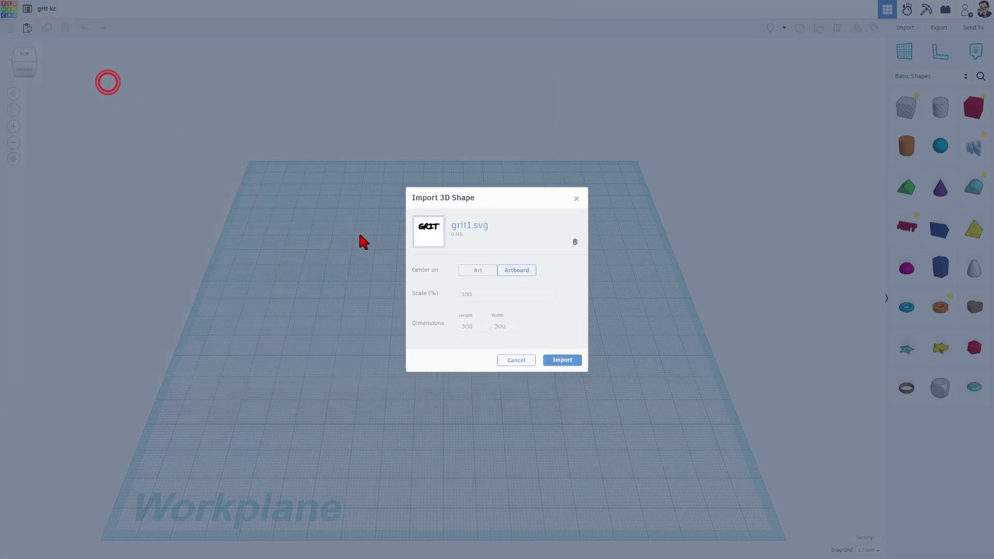
{"action": "left_click", "coordinate": [462, 270]}
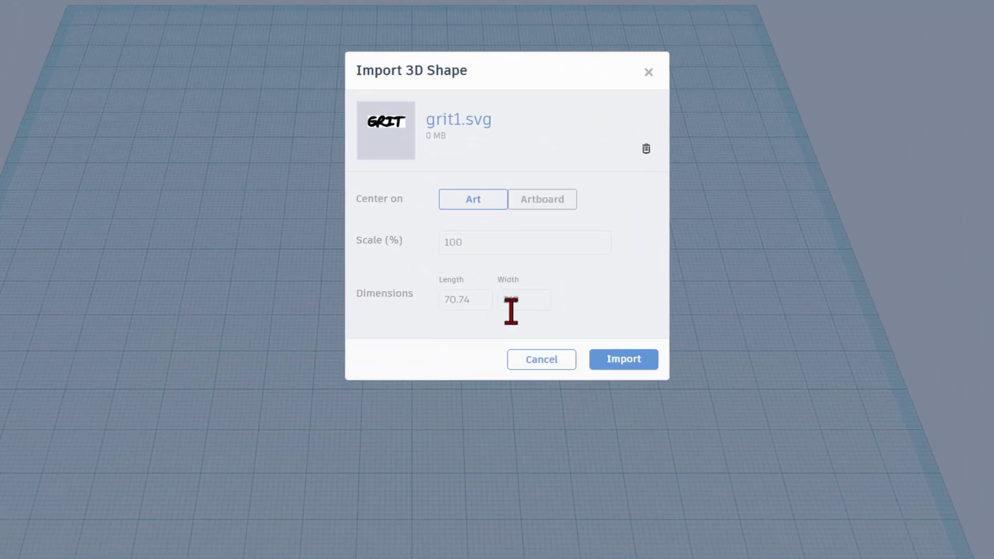
{"action": "left_click", "coordinate": [539, 297]}
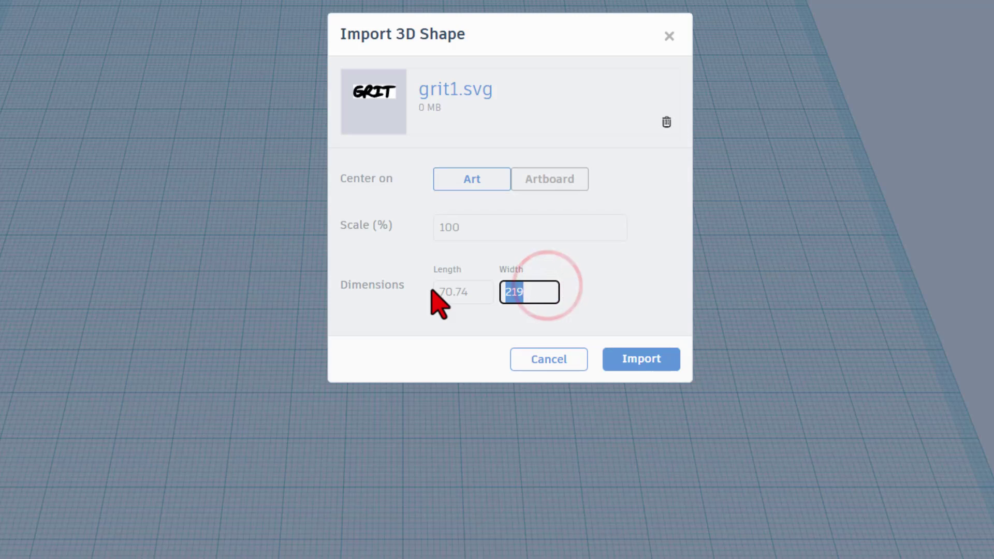
{"action": "type", "text": "70"}
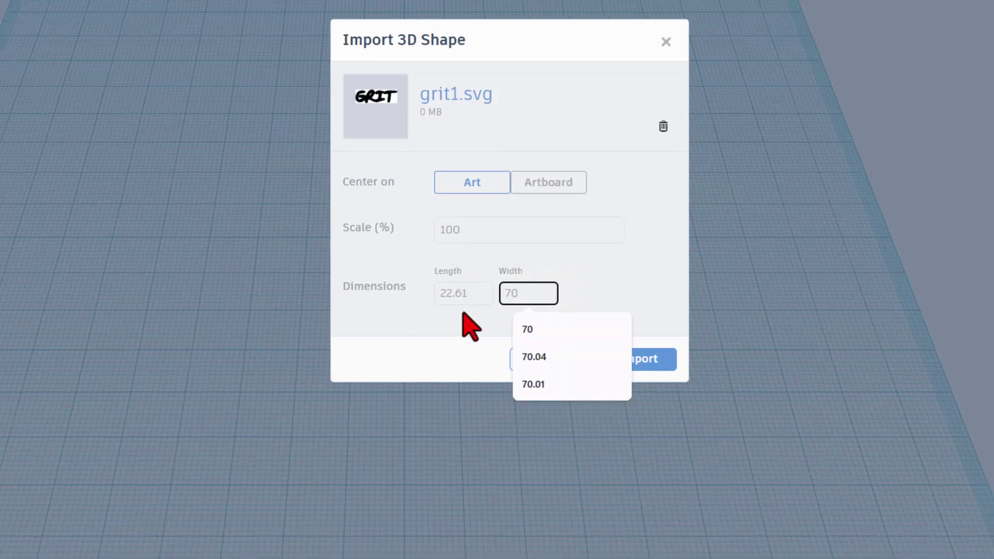
{"action": "left_click", "coordinate": [661, 267]}
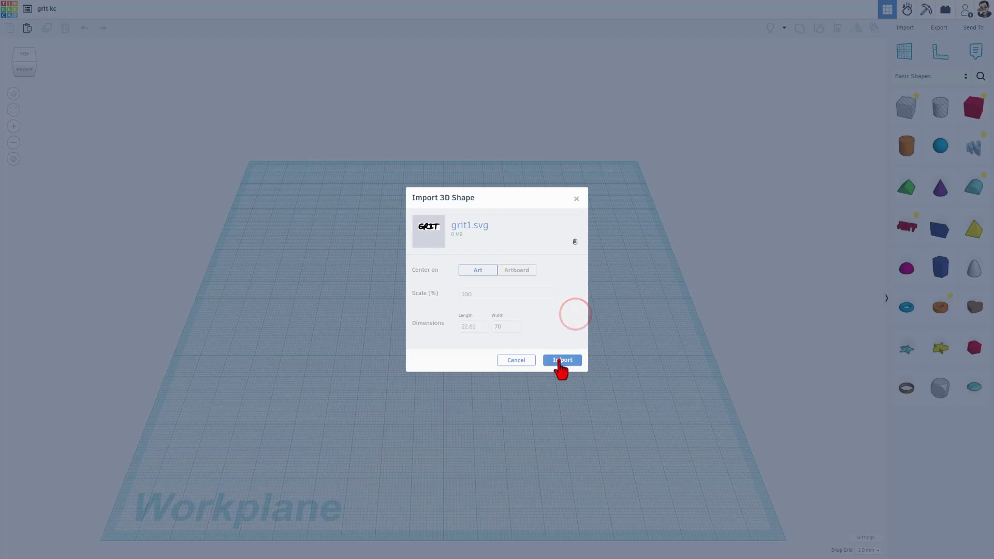
{"action": "left_click", "coordinate": [559, 361]}
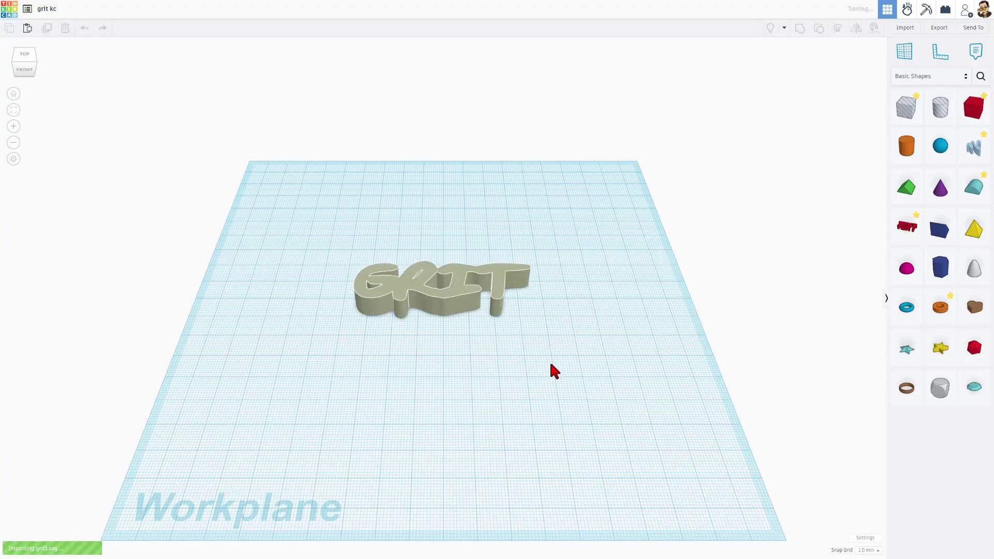
- Set the imported GRIT shape's height to 1 mm
{"action": "scroll", "coordinate": [454, 316], "scroll_direction": "up", "scroll_amount": 1}
{"action": "right_click_drag", "start_coordinate": [453, 313], "coordinate": [440, 324]}
{"action": "left_click", "coordinate": [441, 324]}
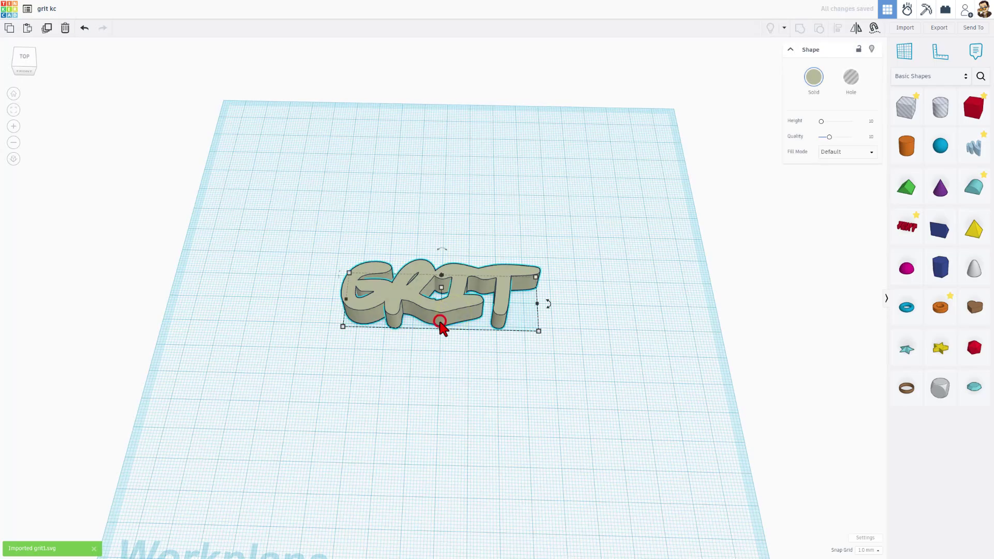
{"action": "left_click", "coordinate": [441, 287]}
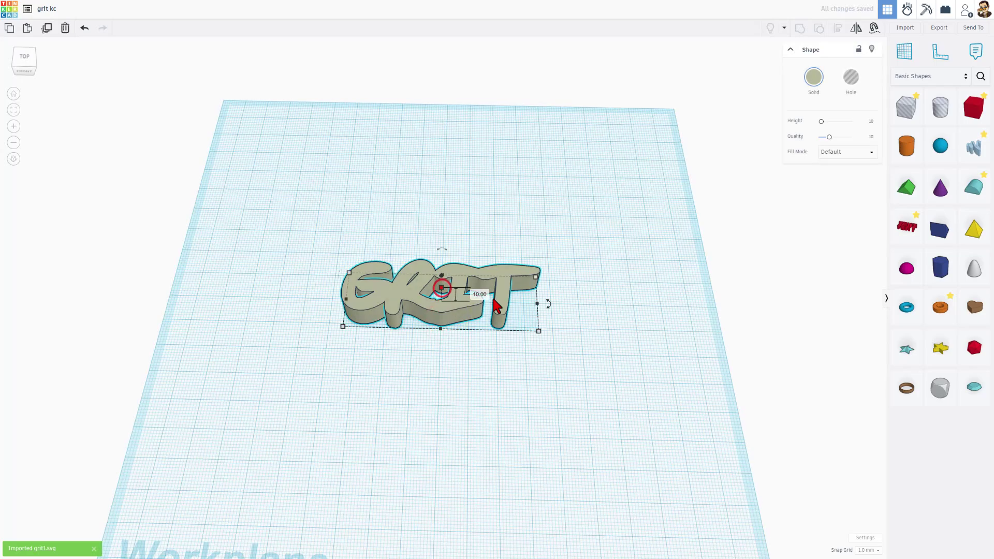
{"action": "left_click", "coordinate": [488, 297]}
{"action": "type", "text": "1"}
{"action": "key", "text": "Return"}
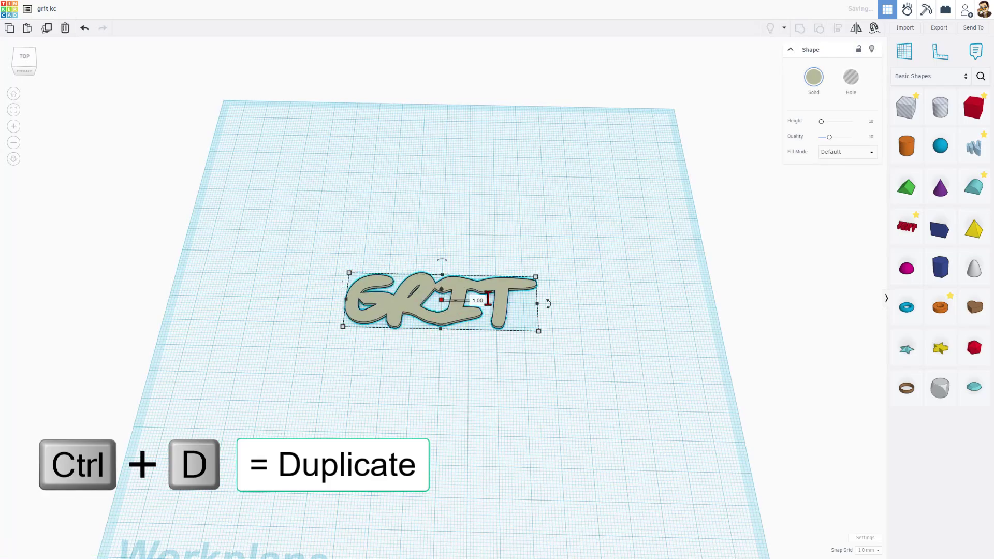
- Duplicate the GRIT lettering in place and give the copy an Outer Line fill with a line width of 2
{"action": "key", "text": "ctrl+d"}
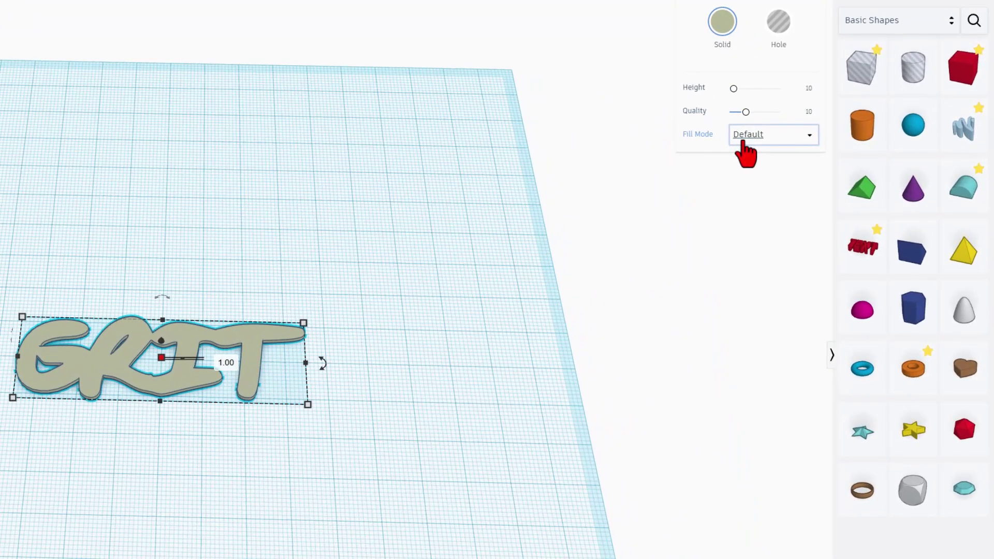
{"action": "left_click", "coordinate": [744, 135]}
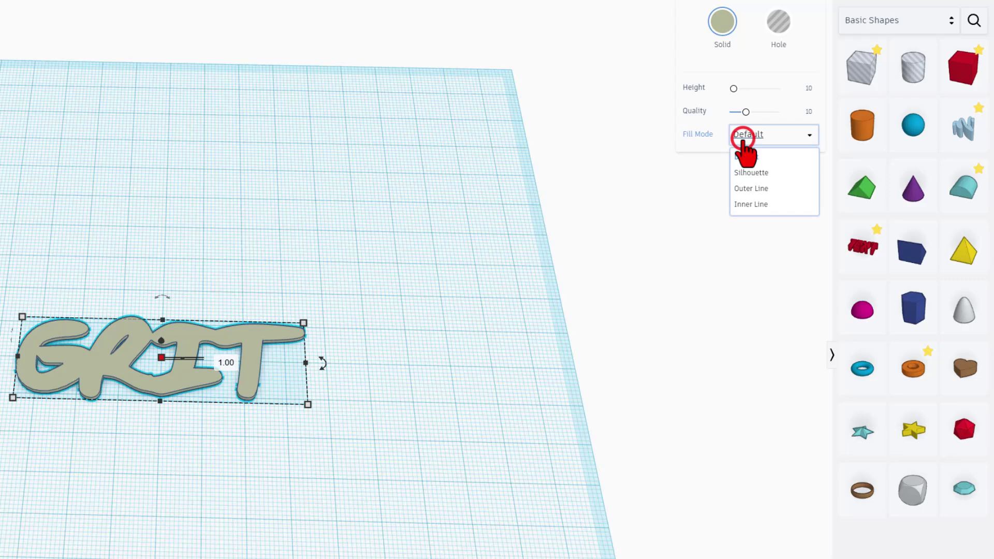
{"action": "left_click", "coordinate": [751, 189]}
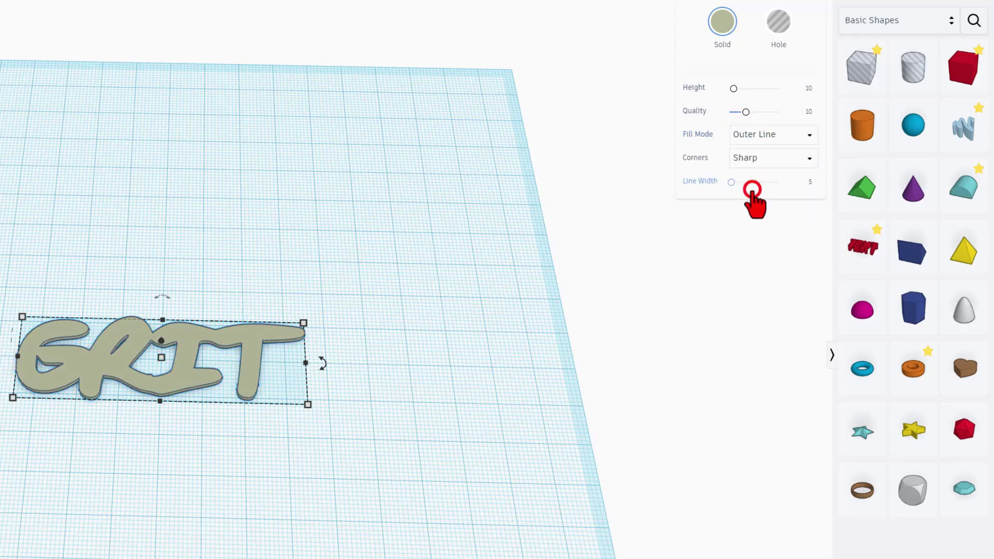
{"action": "left_click", "coordinate": [806, 183]}
{"action": "type", "text": "2"}
{"action": "key", "text": "Return"}
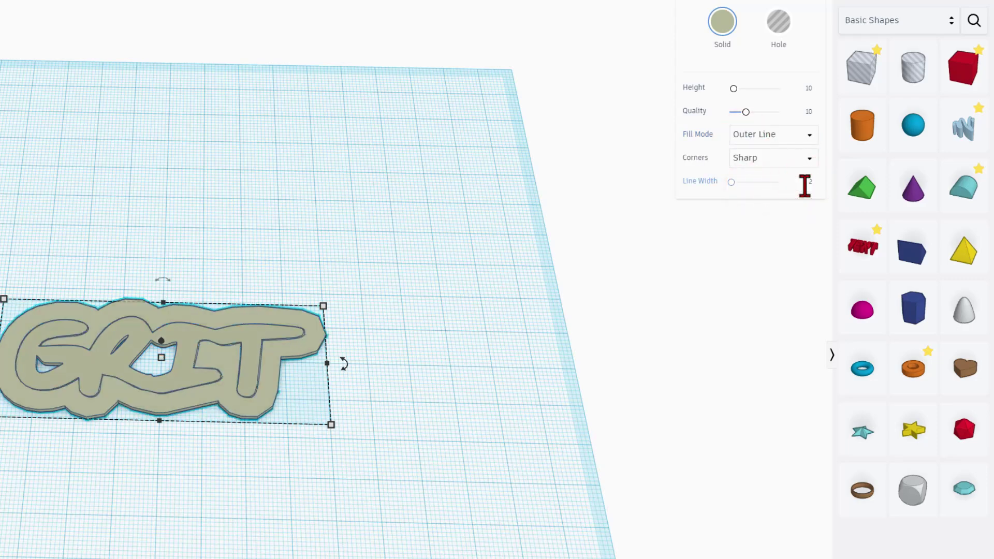
- Set the outline copy's corners to Round and its quality to 24
{"action": "left_click", "coordinate": [757, 163]}
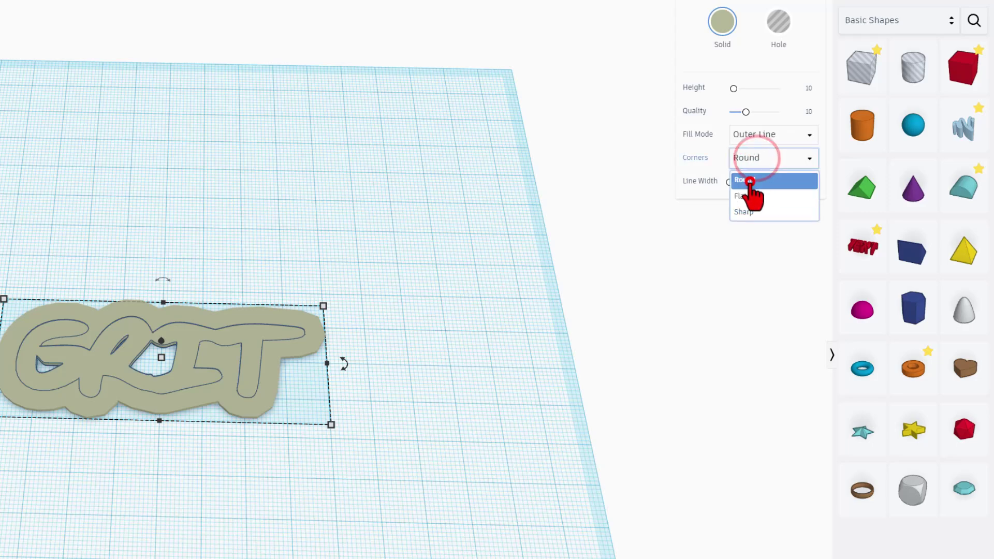
{"action": "left_click", "coordinate": [750, 183]}
{"action": "left_click_drag", "start_coordinate": [744, 111], "coordinate": [814, 115]}
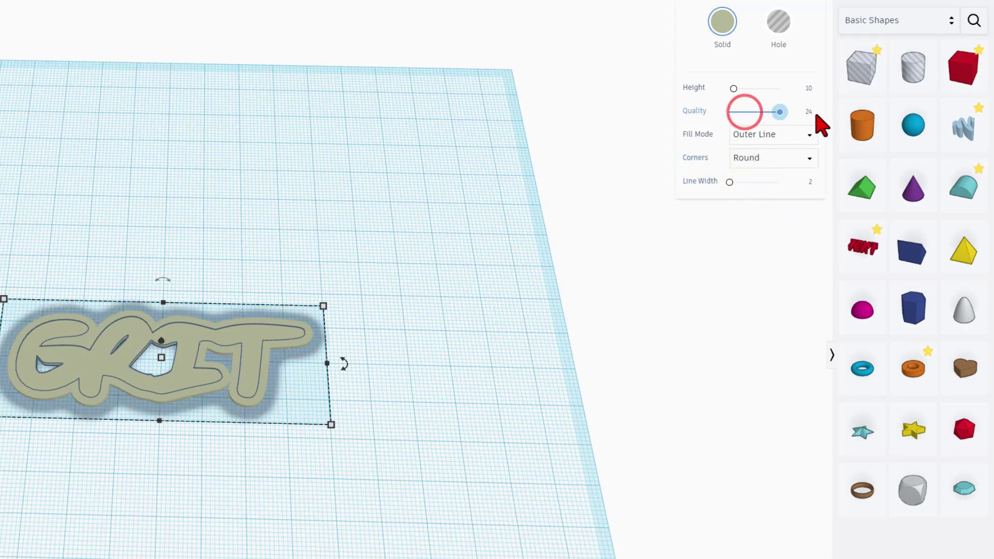
- Color the outline copy solid blue with the custom color 002fff
{"action": "left_click", "coordinate": [722, 22]}
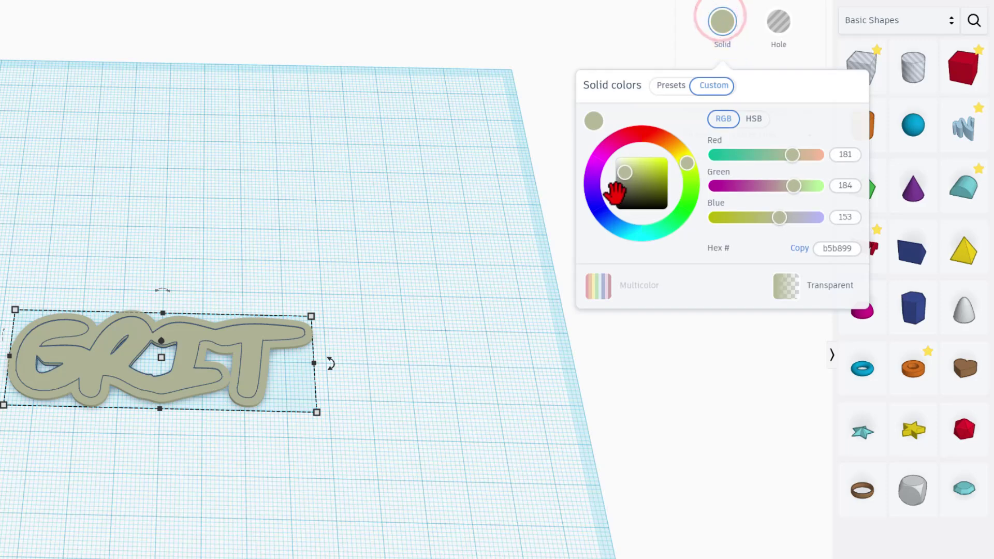
{"action": "left_click", "coordinate": [603, 214]}
{"action": "left_click_drag", "start_coordinate": [647, 180], "coordinate": [707, 140]}
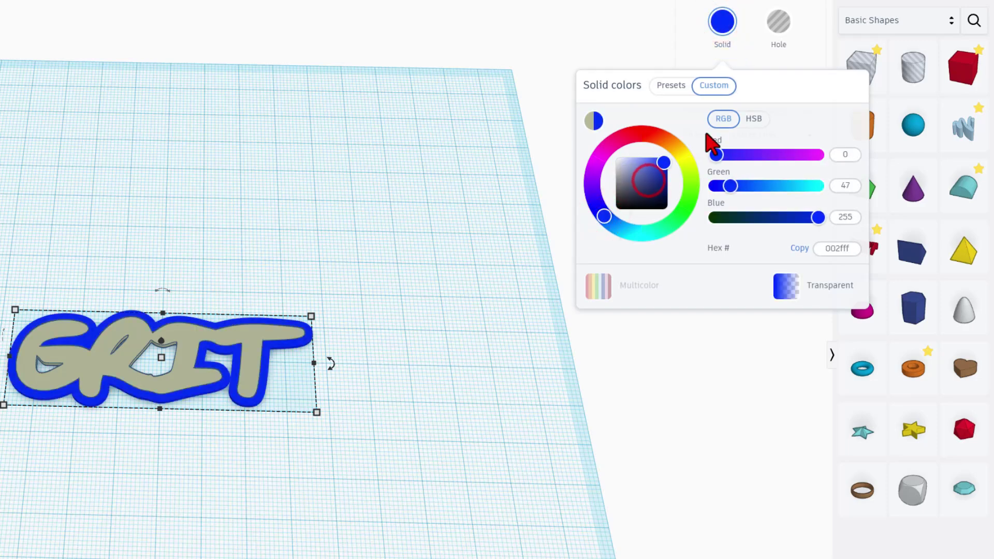
{"action": "left_click", "coordinate": [365, 208]}
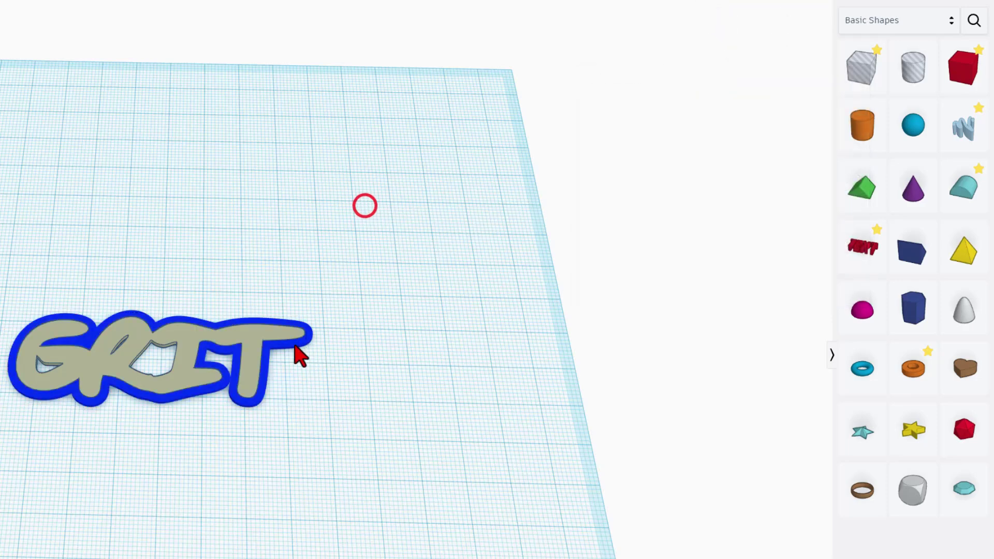
- Raise the beige GRIT lettering by one snap step above the blue outline
{"action": "right_click_drag", "start_coordinate": [171, 357], "coordinate": [158, 334]}
{"action": "left_click", "coordinate": [106, 353]}
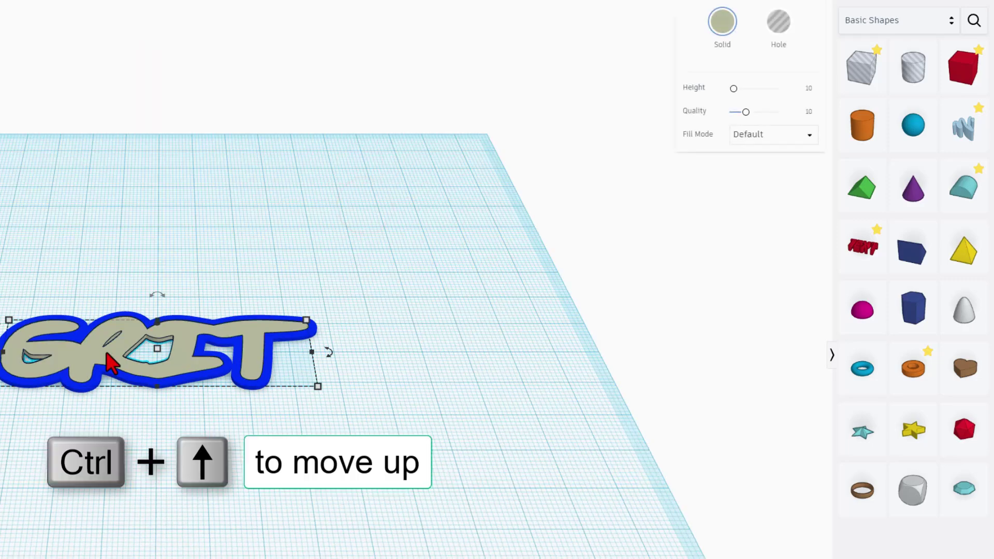
{"action": "key", "text": "ctrl+Up"}
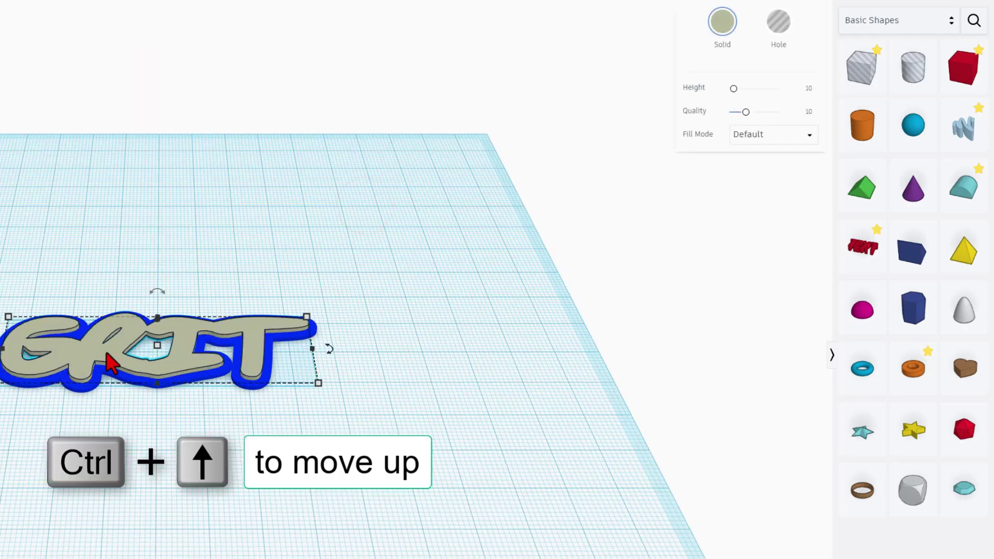
{"action": "left_click", "coordinate": [73, 403]}
{"action": "right_click_drag", "start_coordinate": [73, 404], "coordinate": [110, 494]}
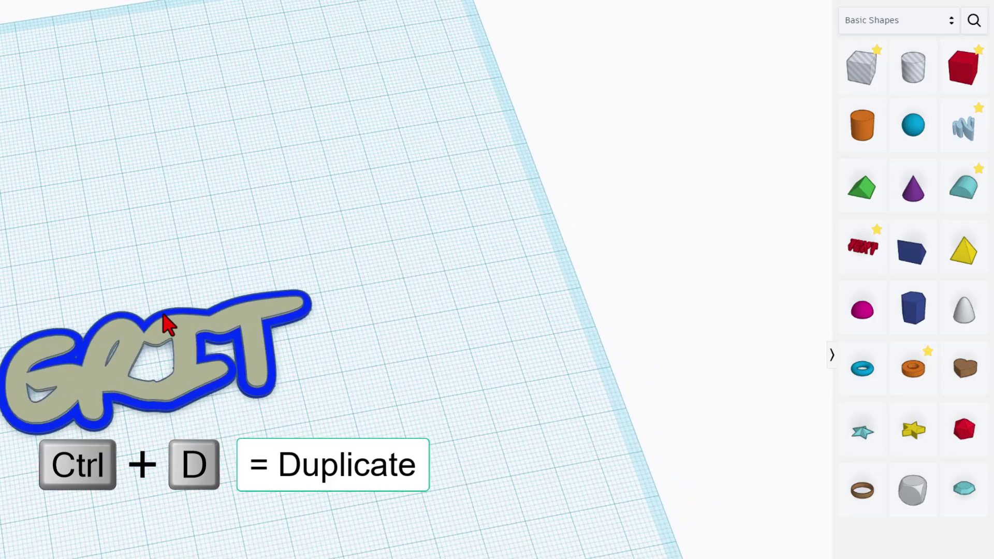
- Duplicate the blue outline in place and set the copy's fill mode to Silhouette to form a backing
{"action": "left_click", "coordinate": [163, 316]}
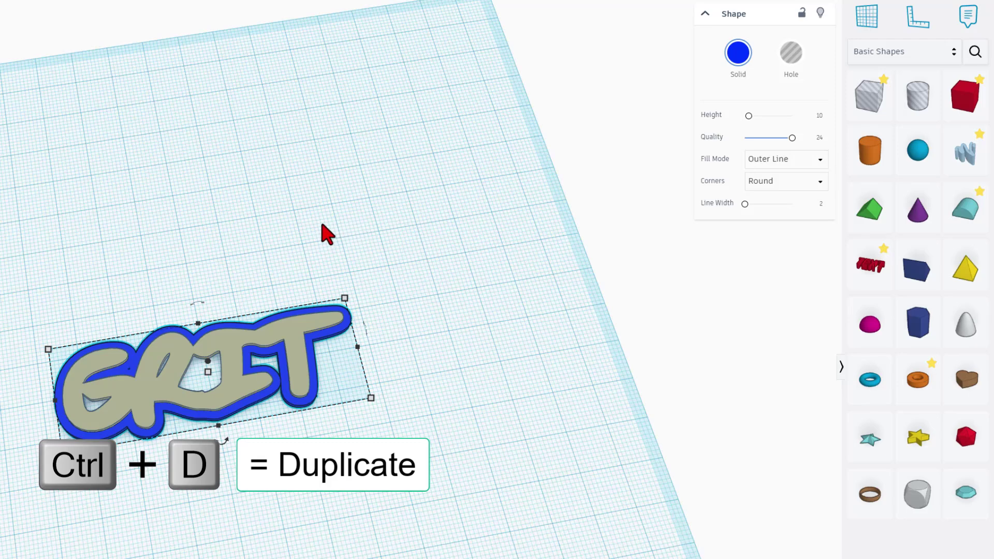
{"action": "key", "text": "ctrl+d"}
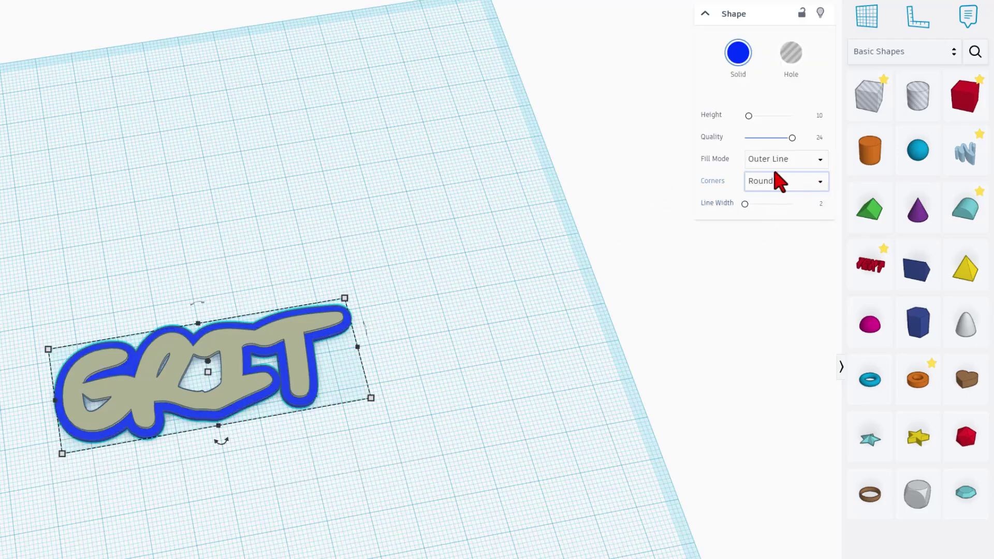
{"action": "left_click", "coordinate": [774, 166]}
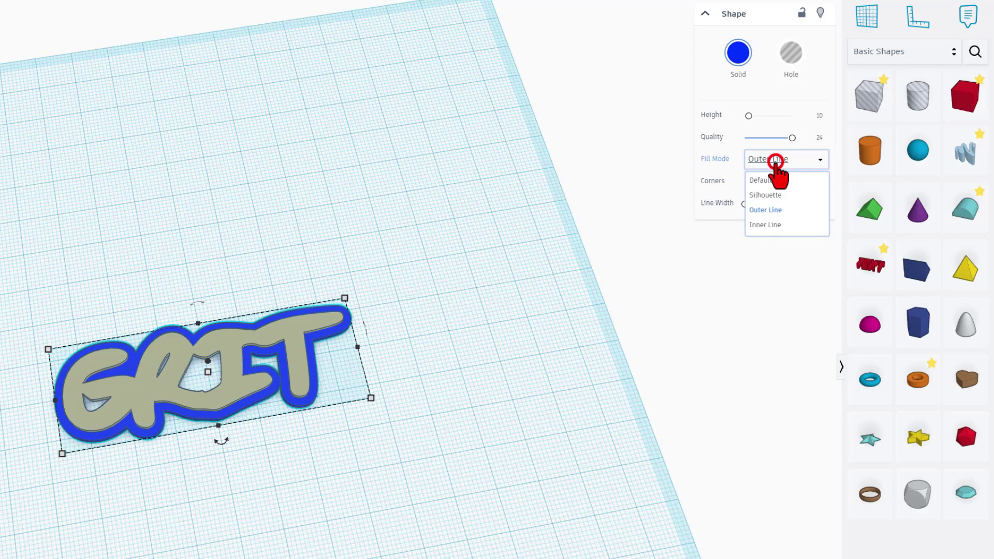
{"action": "left_click", "coordinate": [767, 195]}
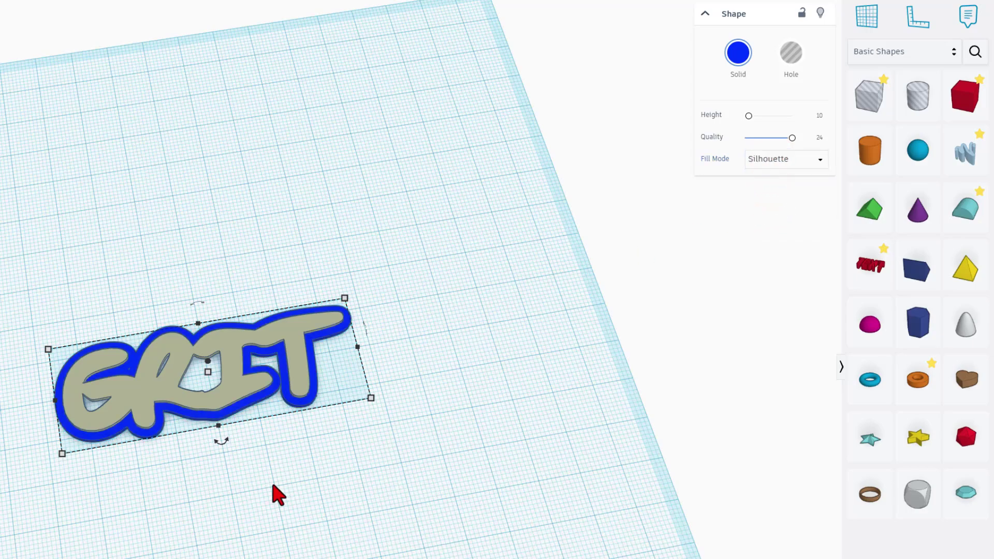
{"action": "left_click", "coordinate": [283, 450]}
{"action": "scroll", "coordinate": [279, 452], "scroll_direction": "up", "scroll_amount": 1}
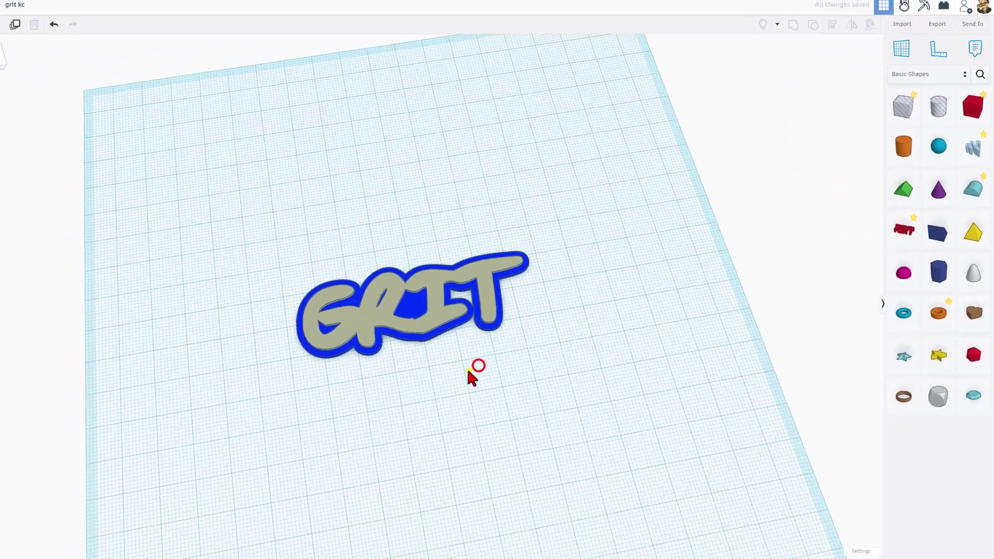
{"action": "right_click_drag", "start_coordinate": [270, 458], "coordinate": [226, 438]}
{"action": "right_click_drag", "start_coordinate": [455, 349], "coordinate": [464, 332]}
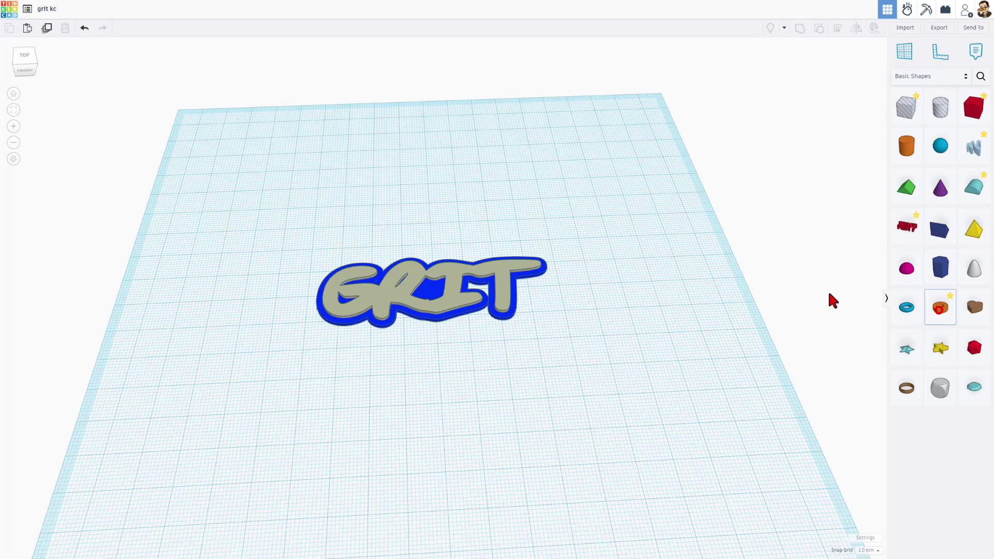
- Place a tube on the workplane beside the G of the lettering and set its radius to 3
{"action": "left_click_drag", "start_coordinate": [940, 307], "coordinate": [307, 311]}
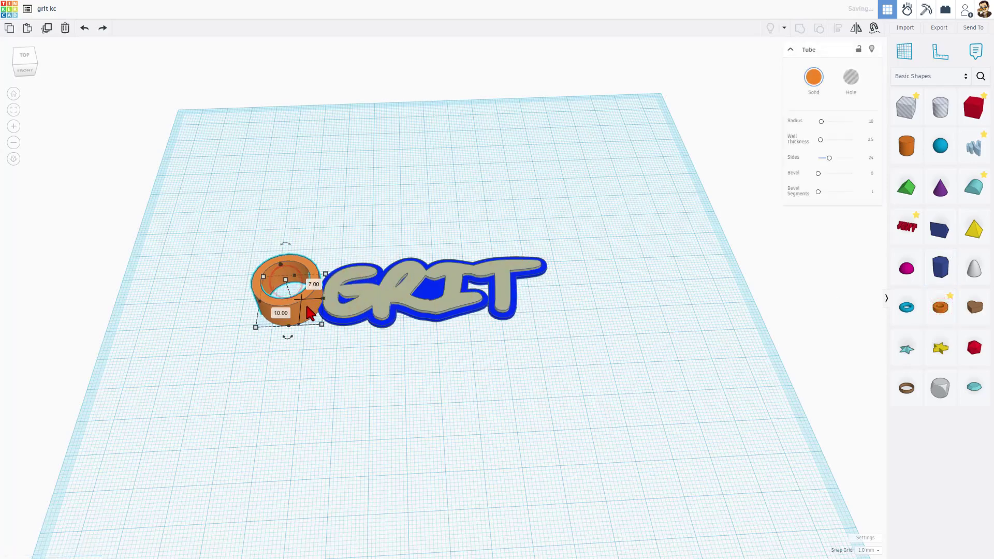
{"action": "left_click", "coordinate": [871, 121]}
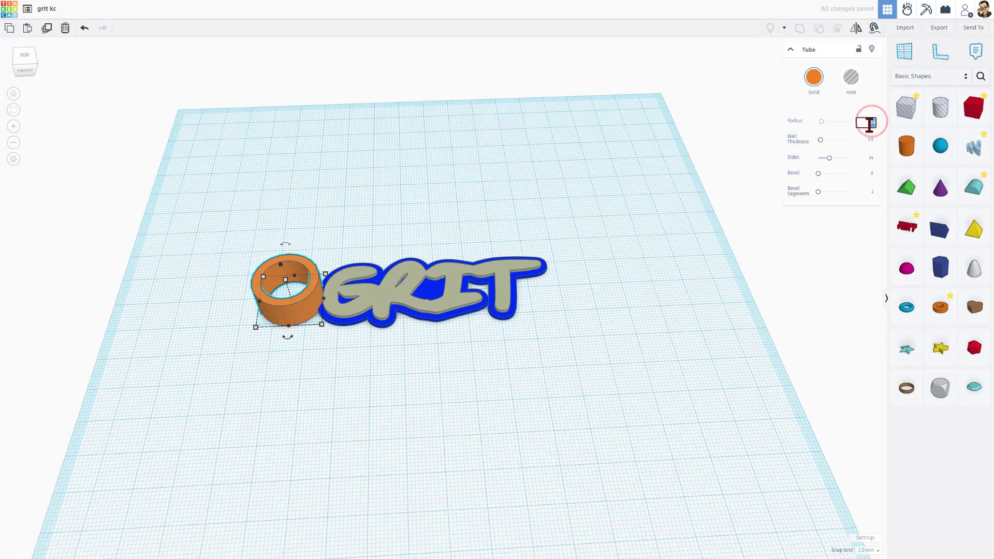
{"action": "type", "text": "3"}
{"action": "key", "text": "Return"}
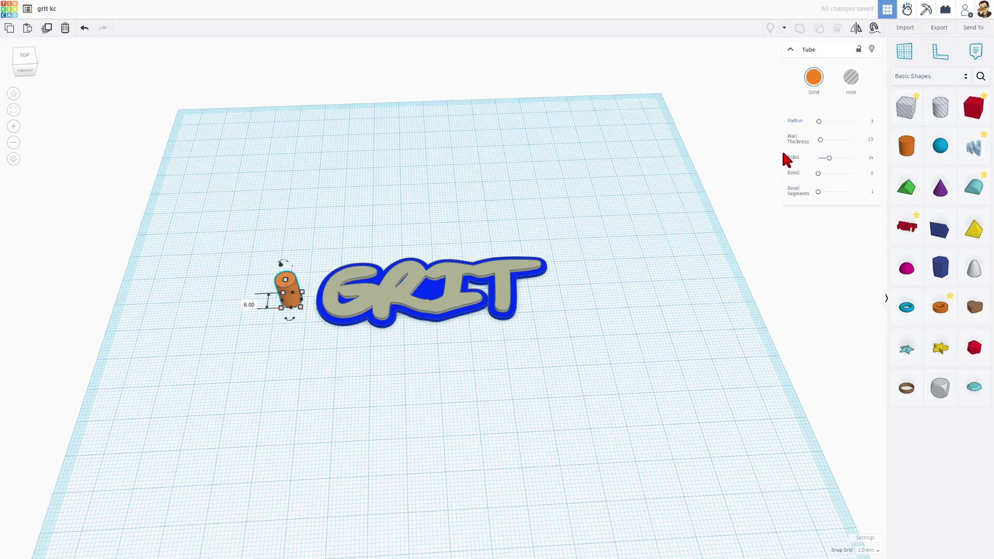
- Set the tube's wall thickness to 0.5 and its height to 1 mm
{"action": "left_click", "coordinate": [866, 139]}
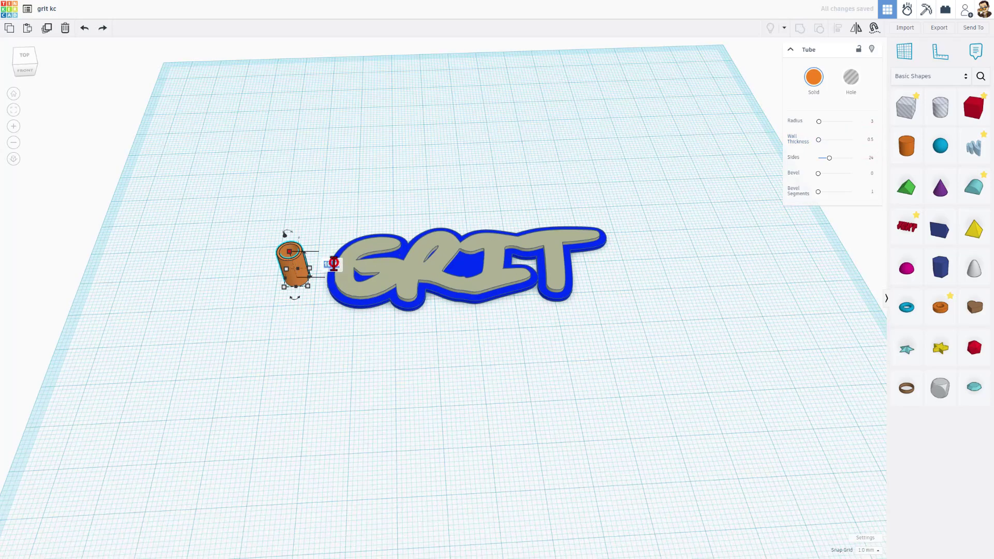
{"action": "type", "text": "1"}
{"action": "key", "text": "Return"}
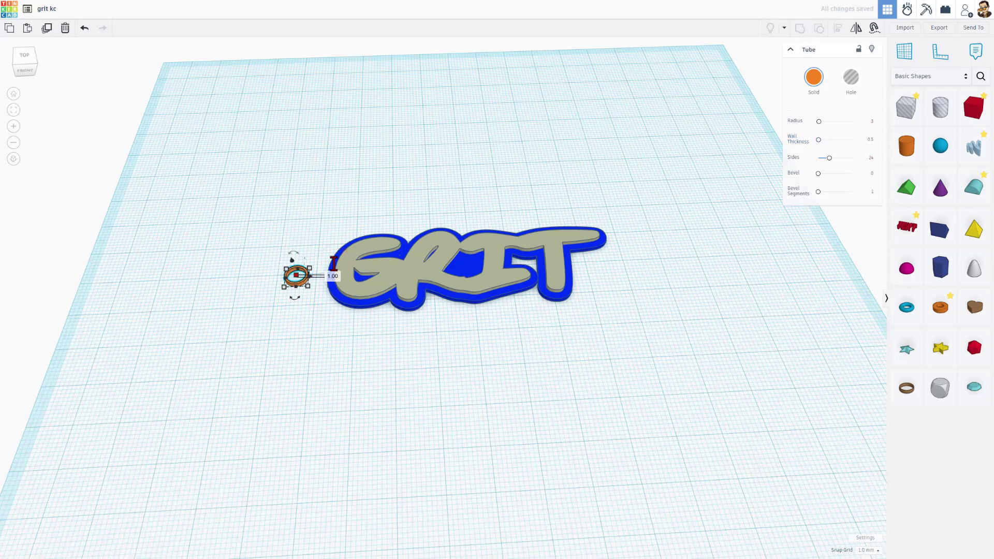
- Move the tube toward the G until it overlaps the blue outline's edge, and set its radius to 4
{"action": "key", "text": "Right"}
{"action": "key", "text": "Right"}
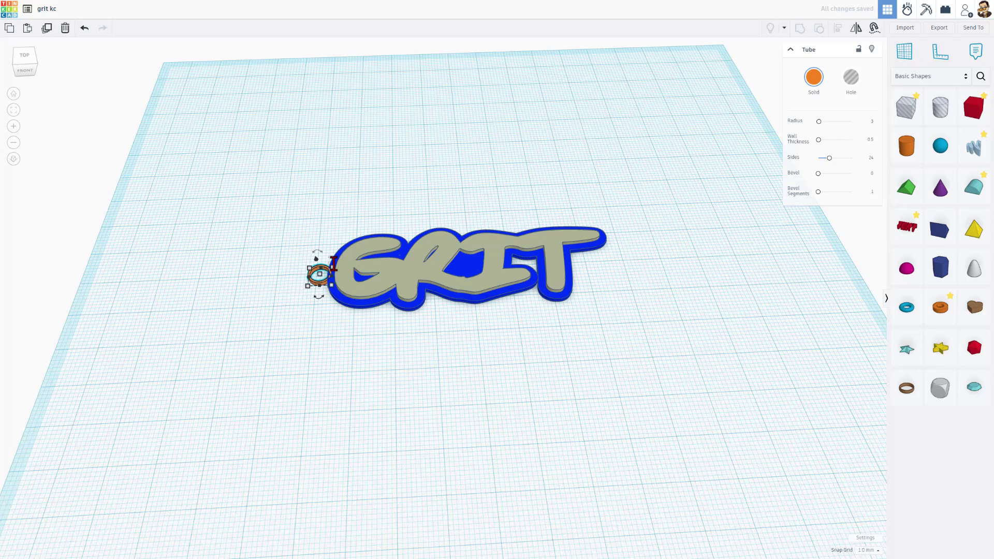
{"action": "scroll", "coordinate": [324, 307], "scroll_direction": "up", "scroll_amount": 2}
{"action": "scroll", "coordinate": [327, 303], "scroll_direction": "up", "scroll_amount": 1}
{"action": "right_click_drag", "start_coordinate": [325, 304], "coordinate": [316, 323]}
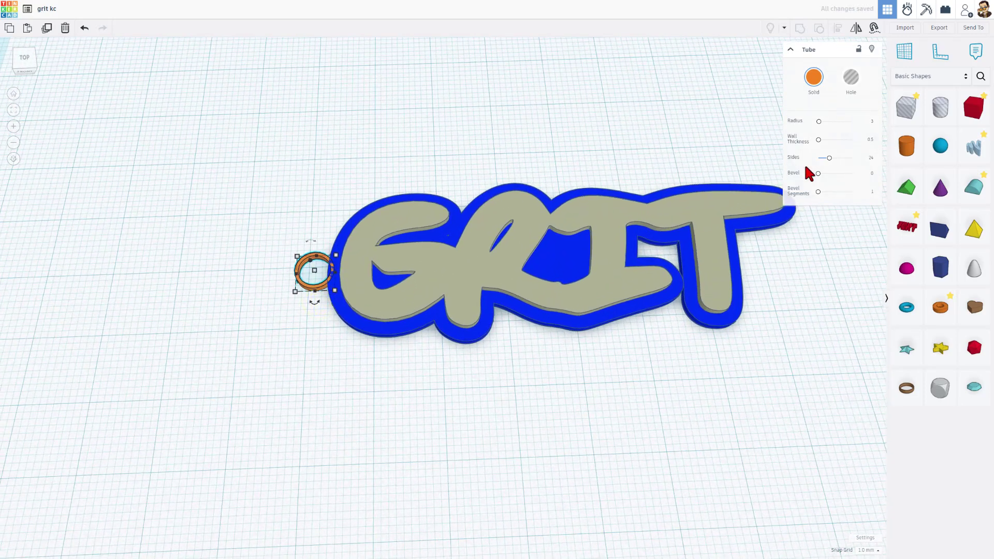
{"action": "left_click", "coordinate": [870, 121]}
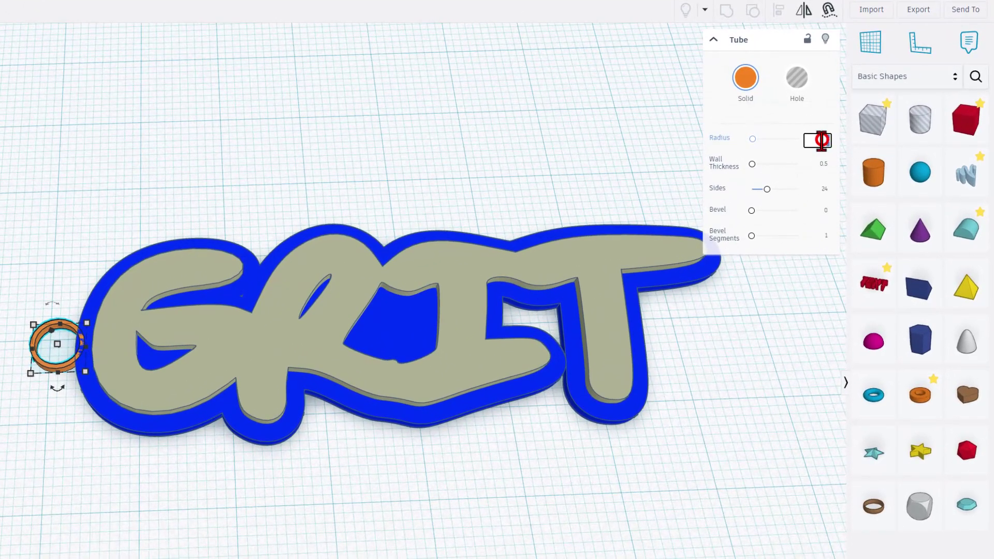
{"action": "type", "text": "4"}
{"action": "key", "text": "Return"}
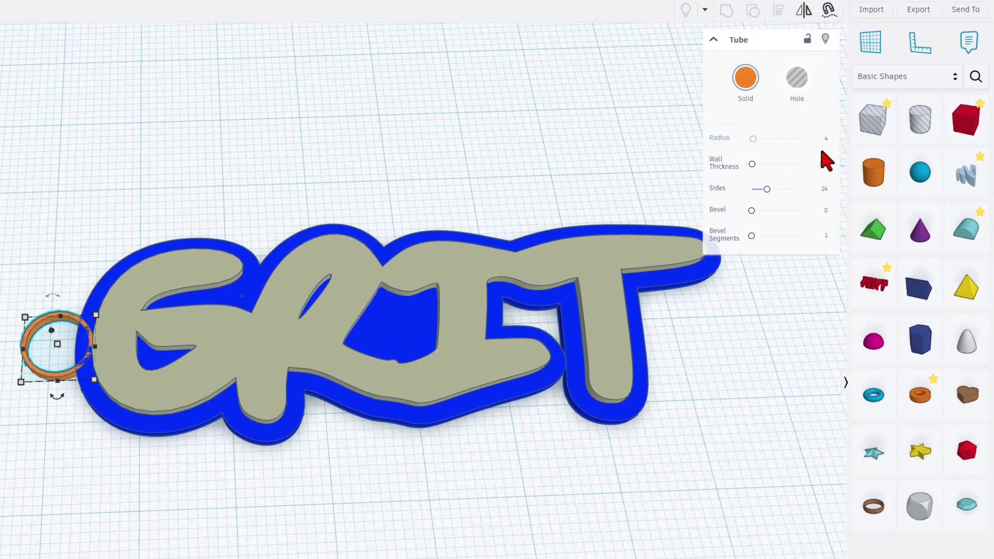